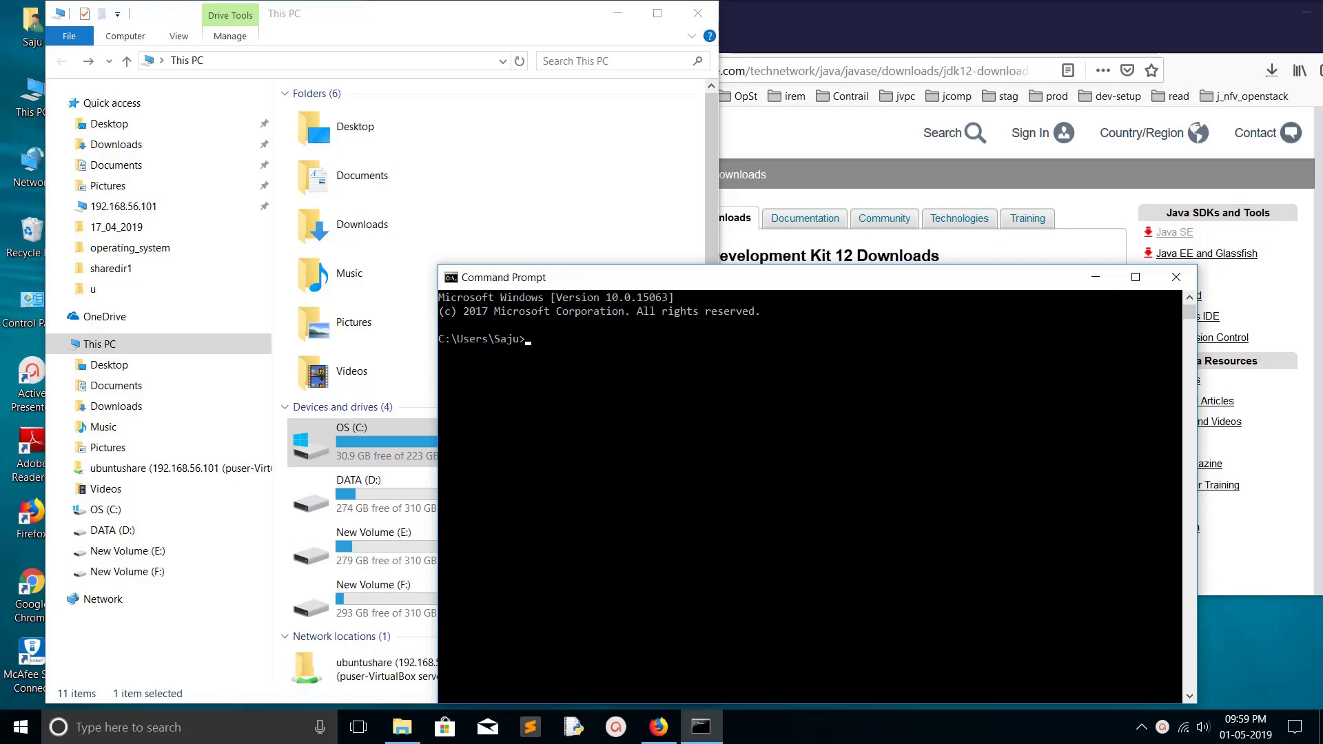
- Check the installed Java version by running java.exe -version in the Command Prompt
{"action": "left_click_drag", "start_coordinate": [896, 277], "coordinate": [881, 226]}
{"action": "left_click", "coordinate": [928, 328]}
{"action": "key", "text": "Escape"}
{"action": "key", "text": "Return"}
{"action": "key", "text": "Return"}
{"action": "key", "text": "Return"}
{"action": "type", "text": "java"}
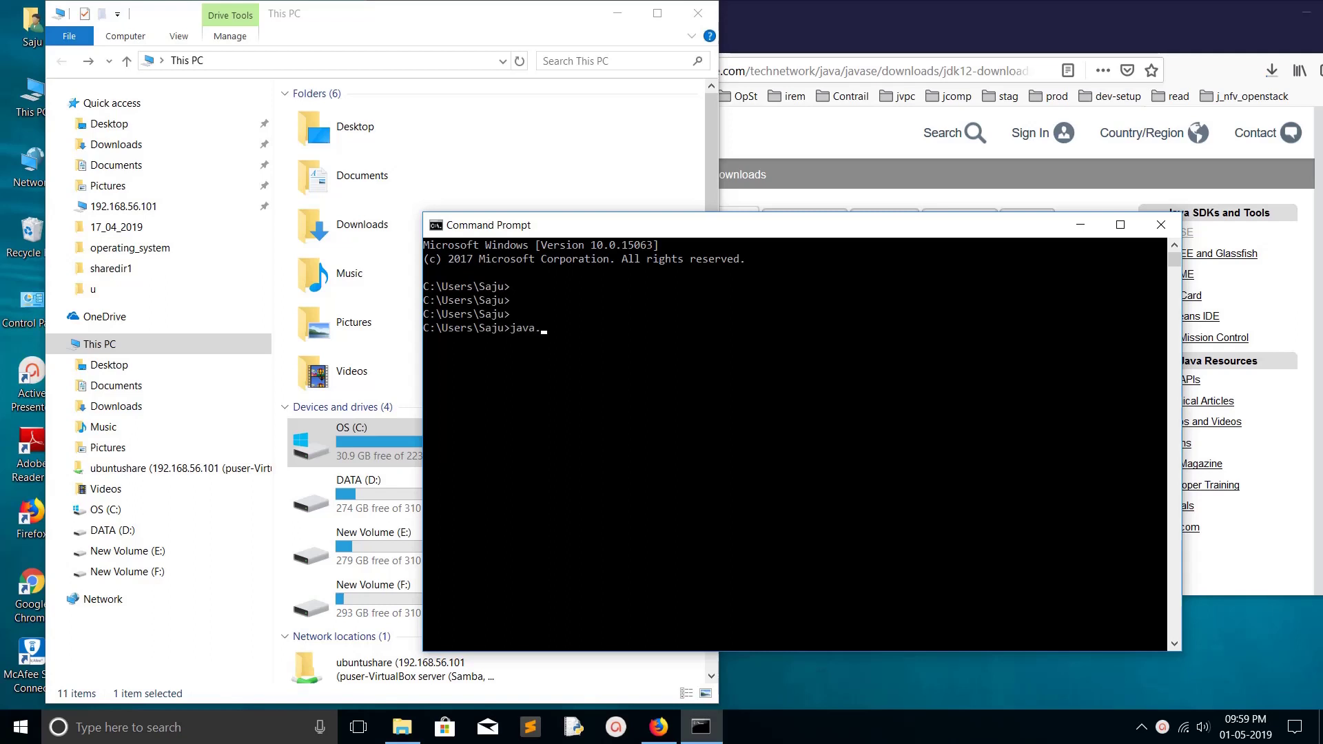
{"action": "type", "text": ".exe -version"}
{"action": "key", "text": "Return"}
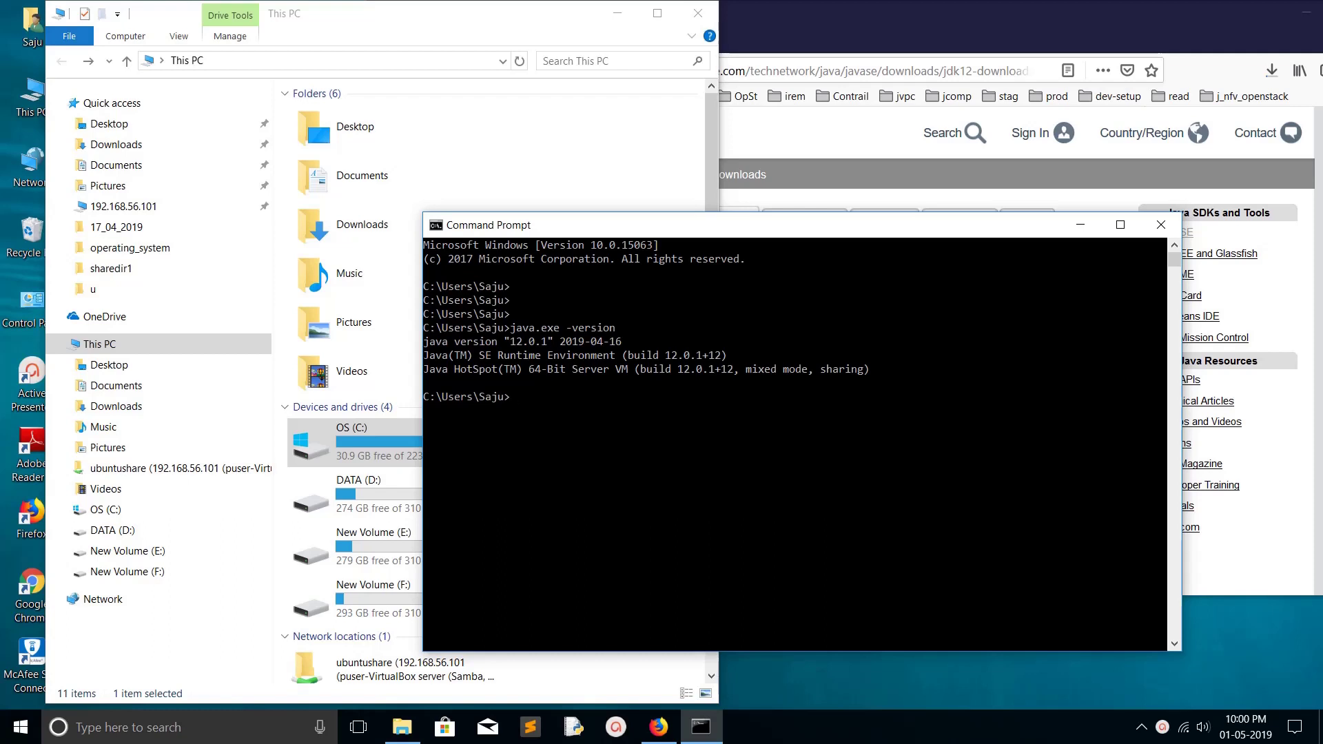
{"action": "key", "text": "Return"}
{"action": "key", "text": "Return"}
{"action": "key", "text": "Return"}
{"action": "key", "text": "Return"}
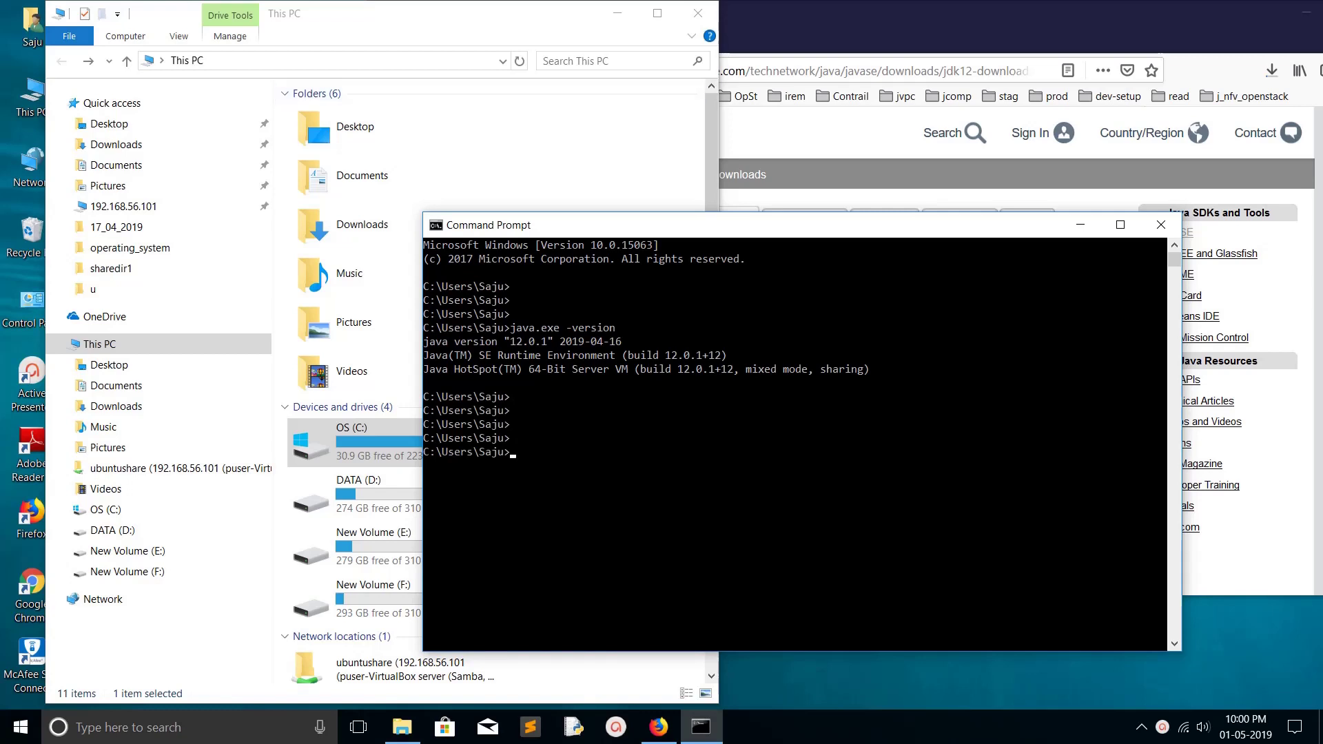
- Switch to File Explorer, inspect the contents of C:\jdk12\bin, and return to the root of the C: drive
{"action": "key", "text": "alt+Tab"}
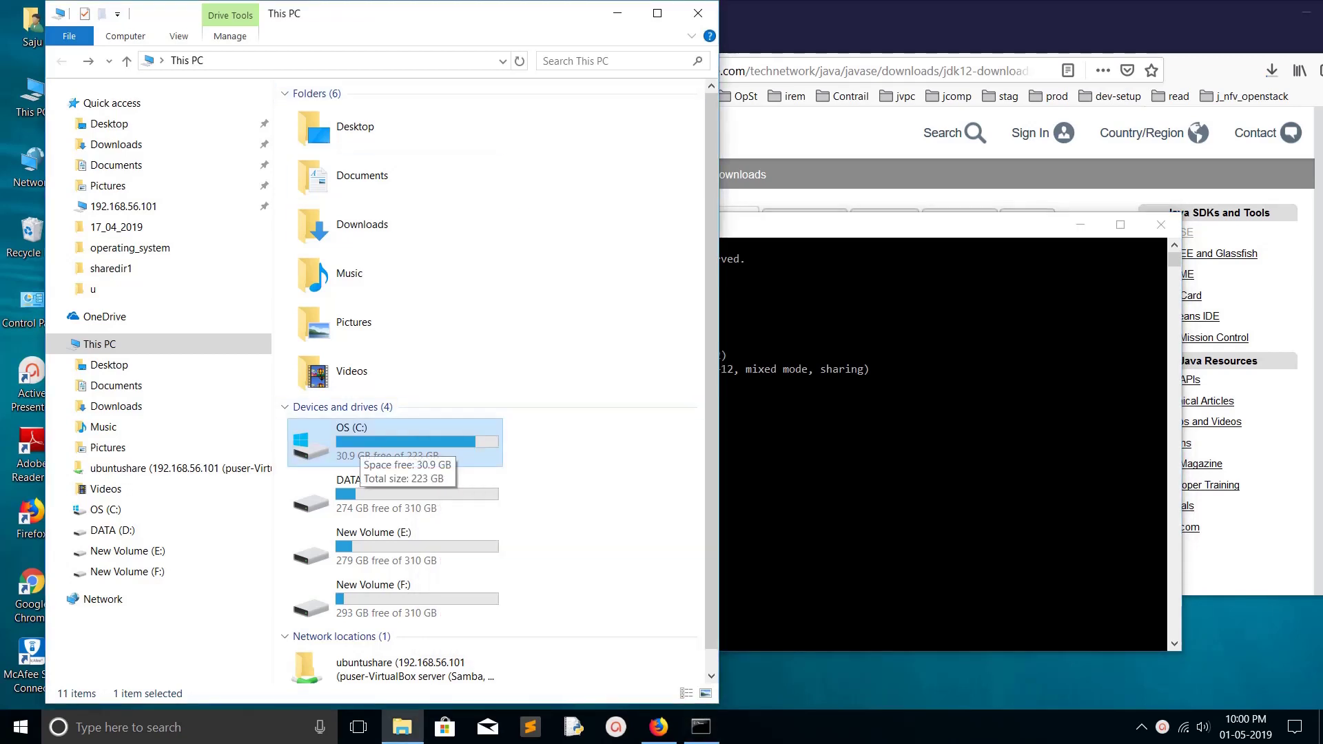
{"action": "double_click", "coordinate": [360, 443]}
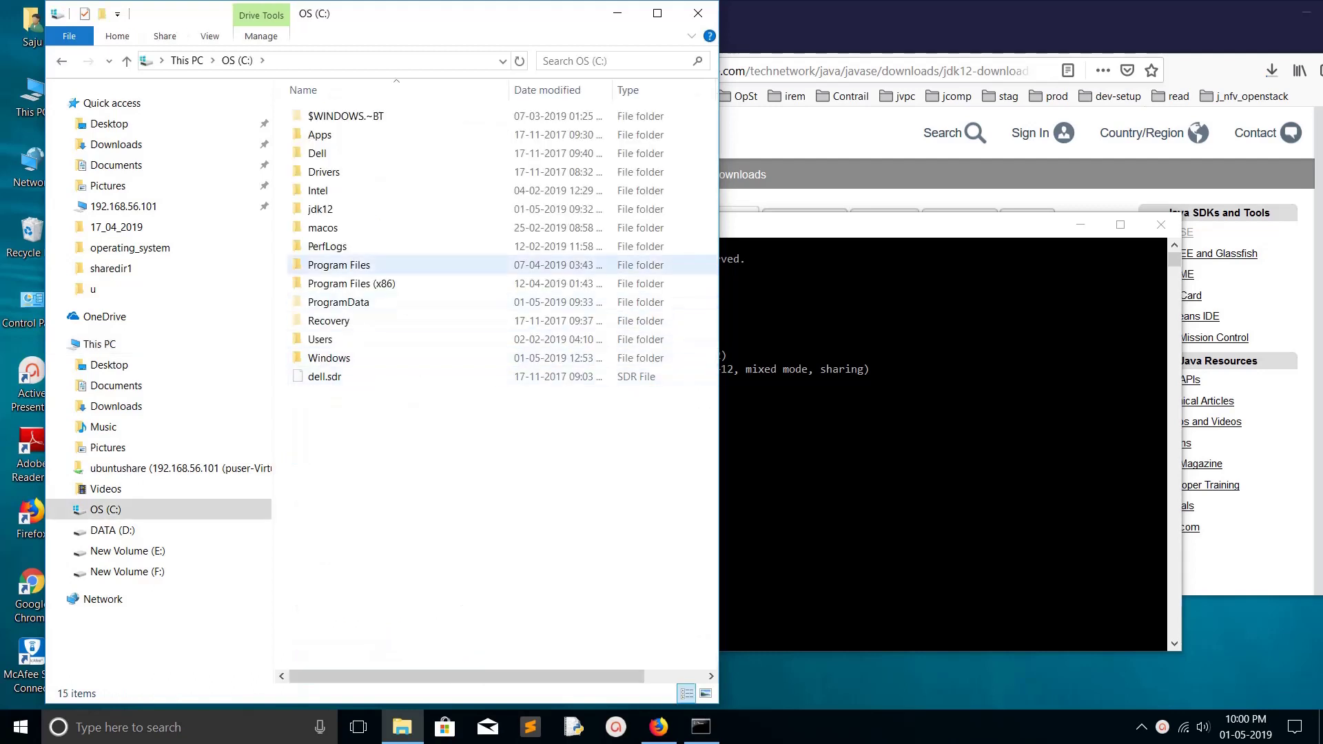
{"action": "double_click", "coordinate": [324, 209]}
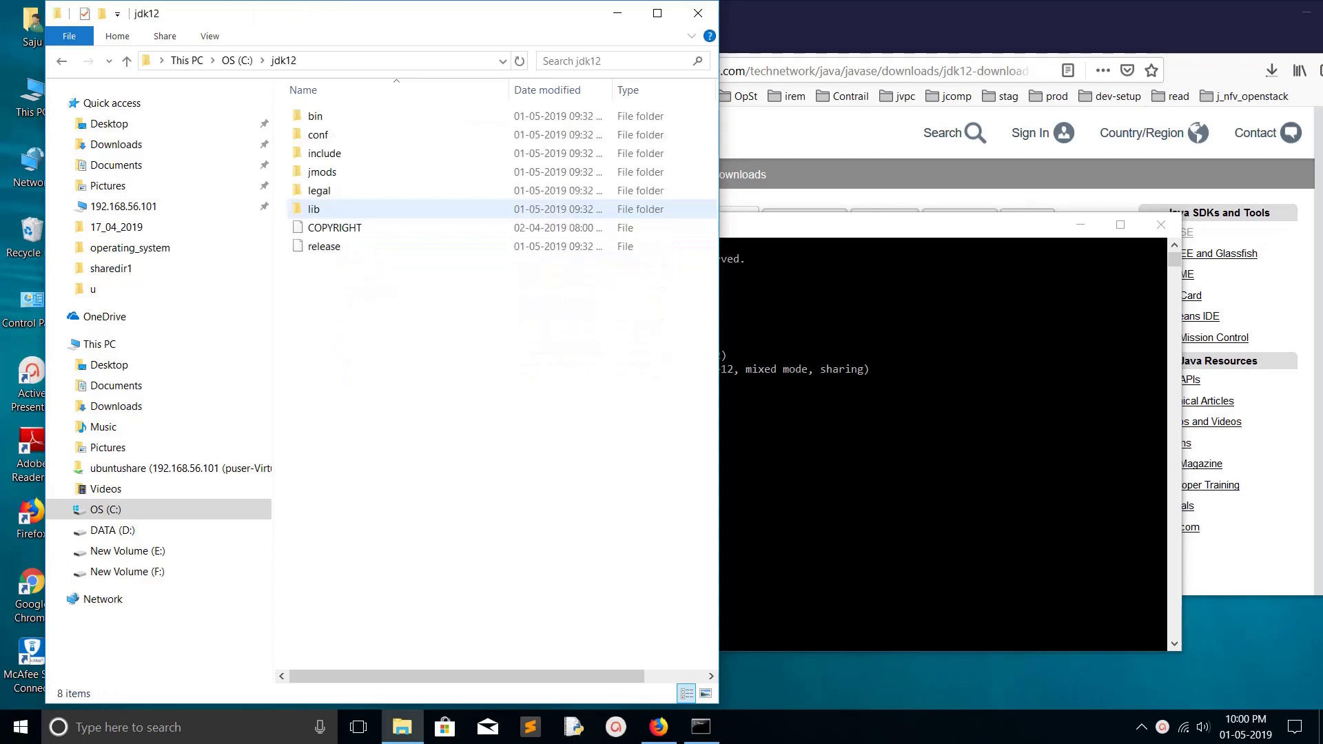
{"action": "double_click", "coordinate": [315, 116]}
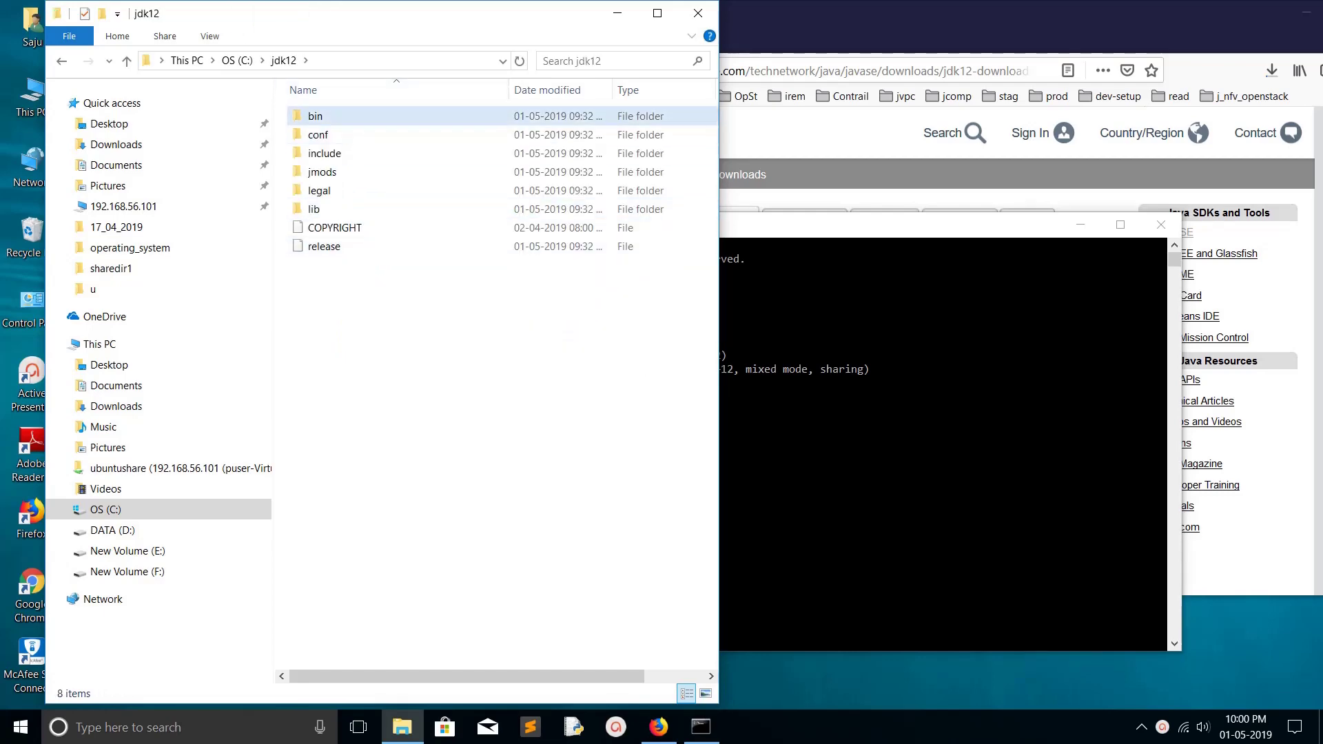
{"action": "scroll", "coordinate": [497, 379], "scroll_direction": "down", "scroll_amount": 20}
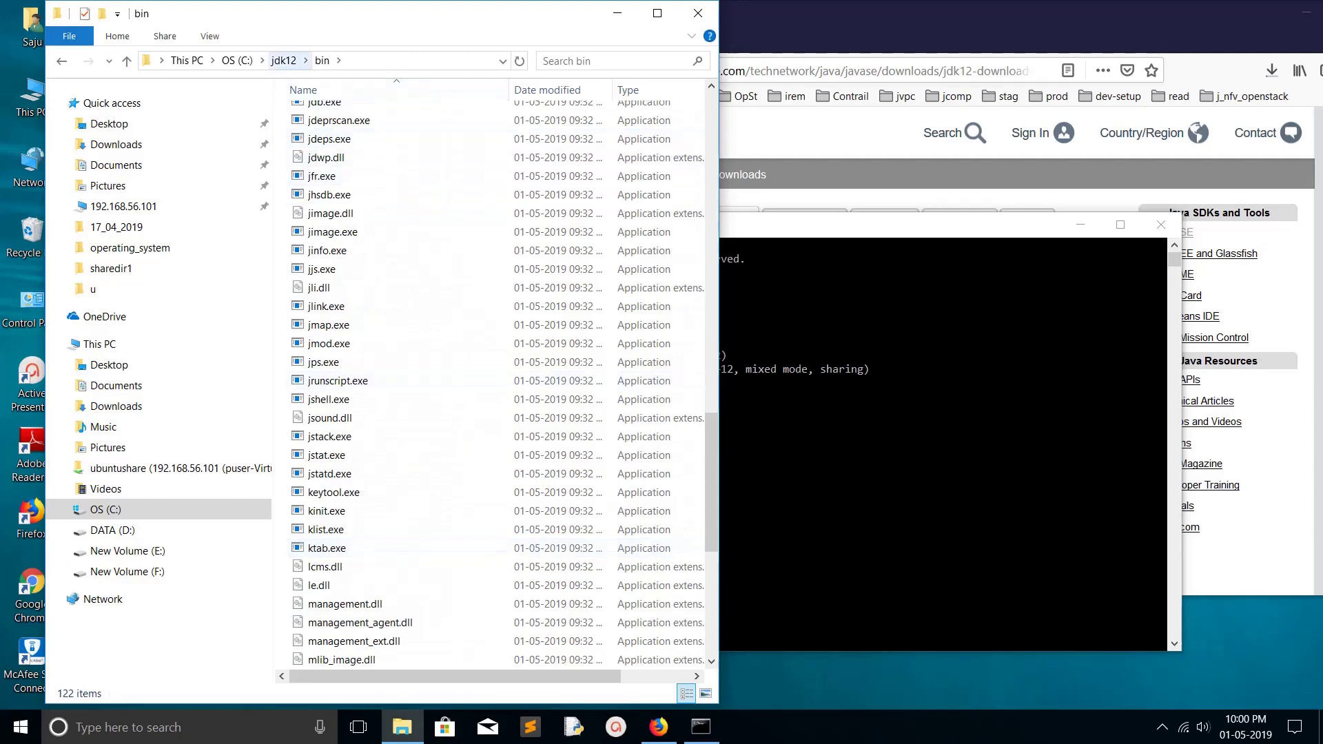
{"action": "left_click", "coordinate": [283, 60]}
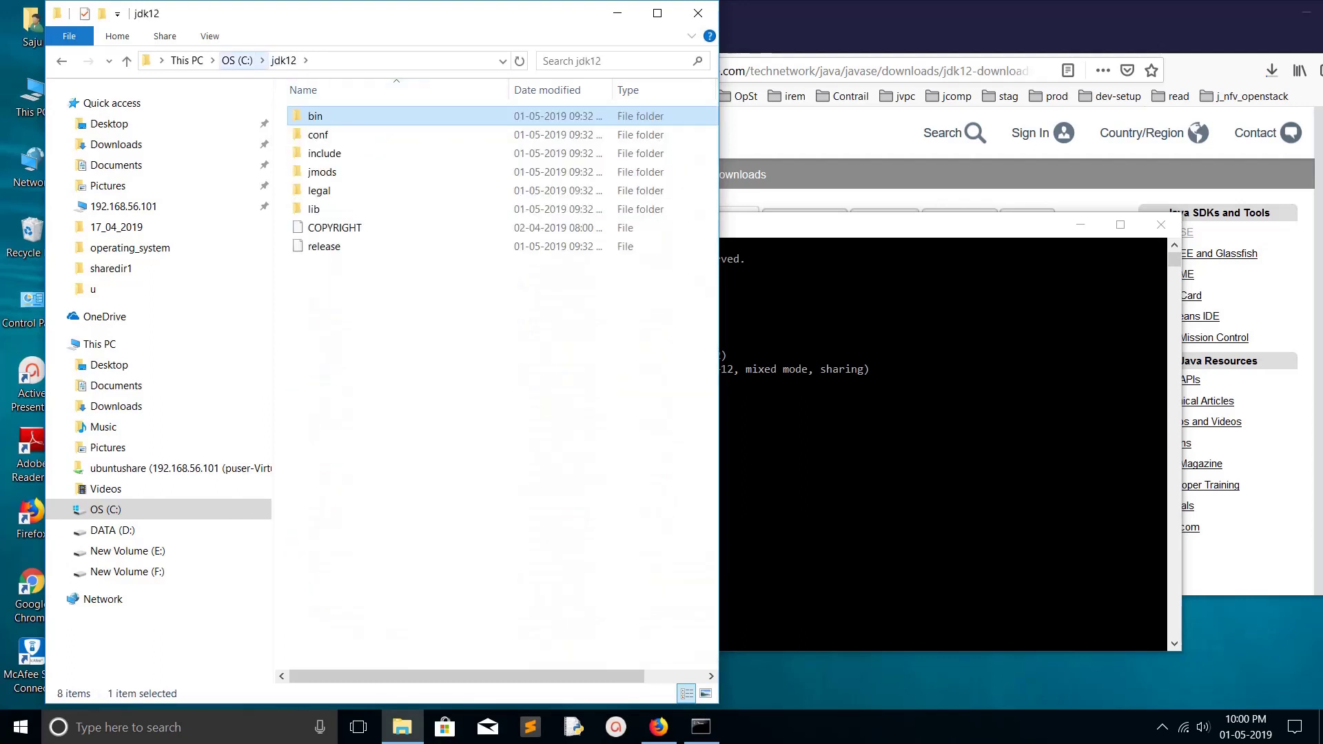
{"action": "left_click", "coordinate": [237, 61]}
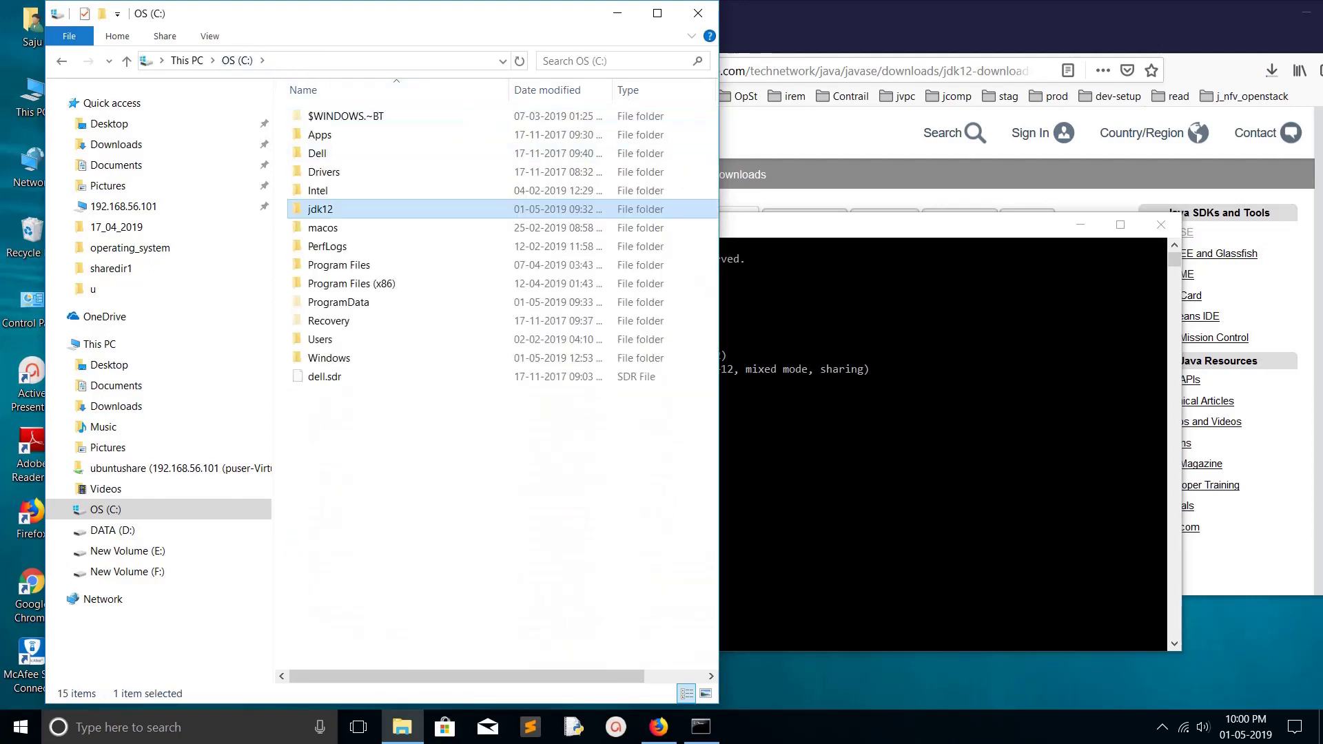
- Search Windows for the system environment variables settings and open the Environment Variables dialog from System Properties
{"action": "left_click", "coordinate": [896, 304]}
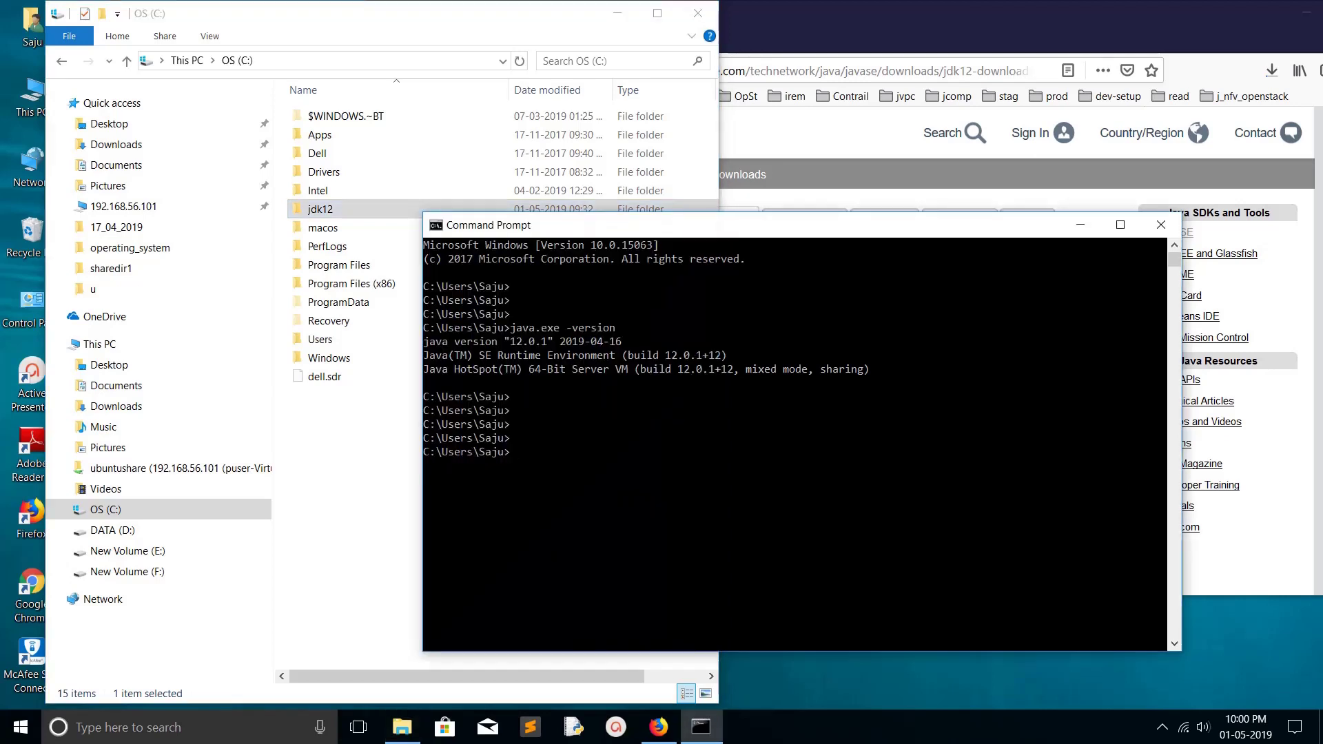
{"action": "left_click", "coordinate": [172, 727]}
{"action": "type", "text": "e"}
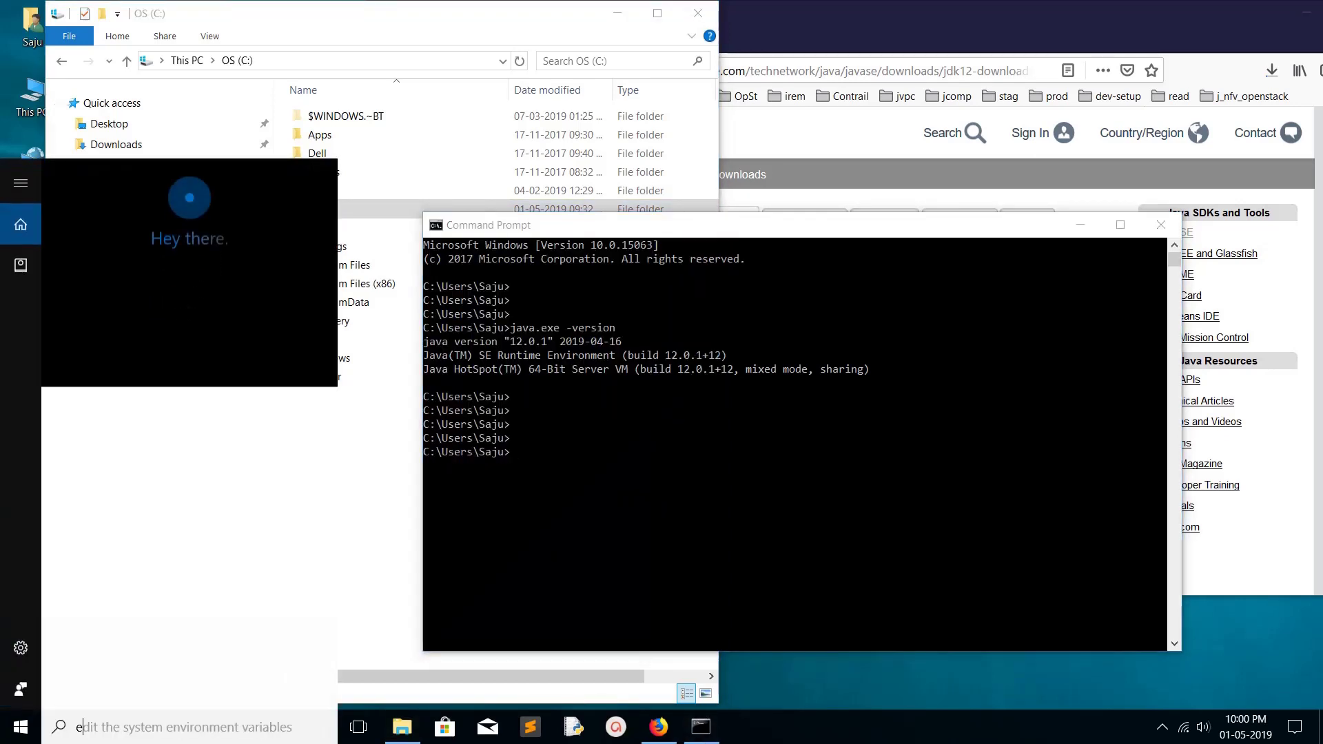
{"action": "type", "text": "nvi"}
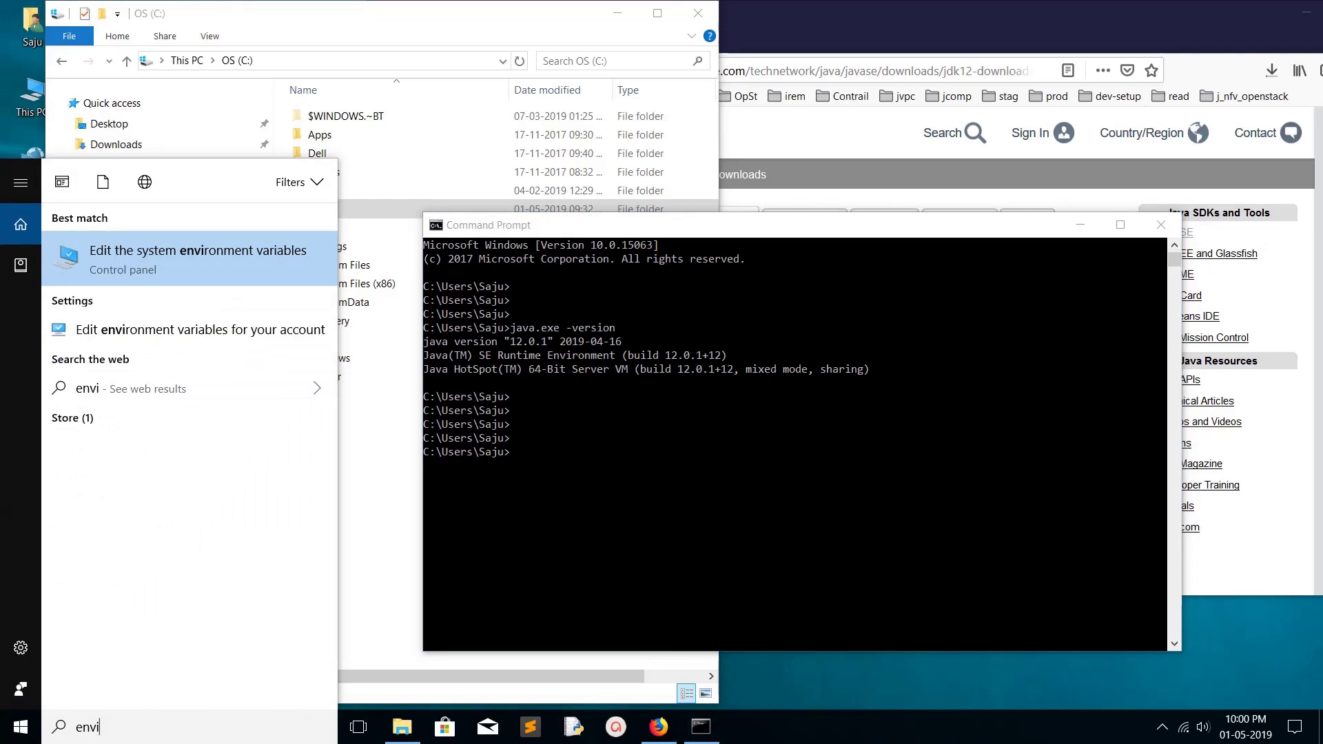
{"action": "key", "text": "Escape"}
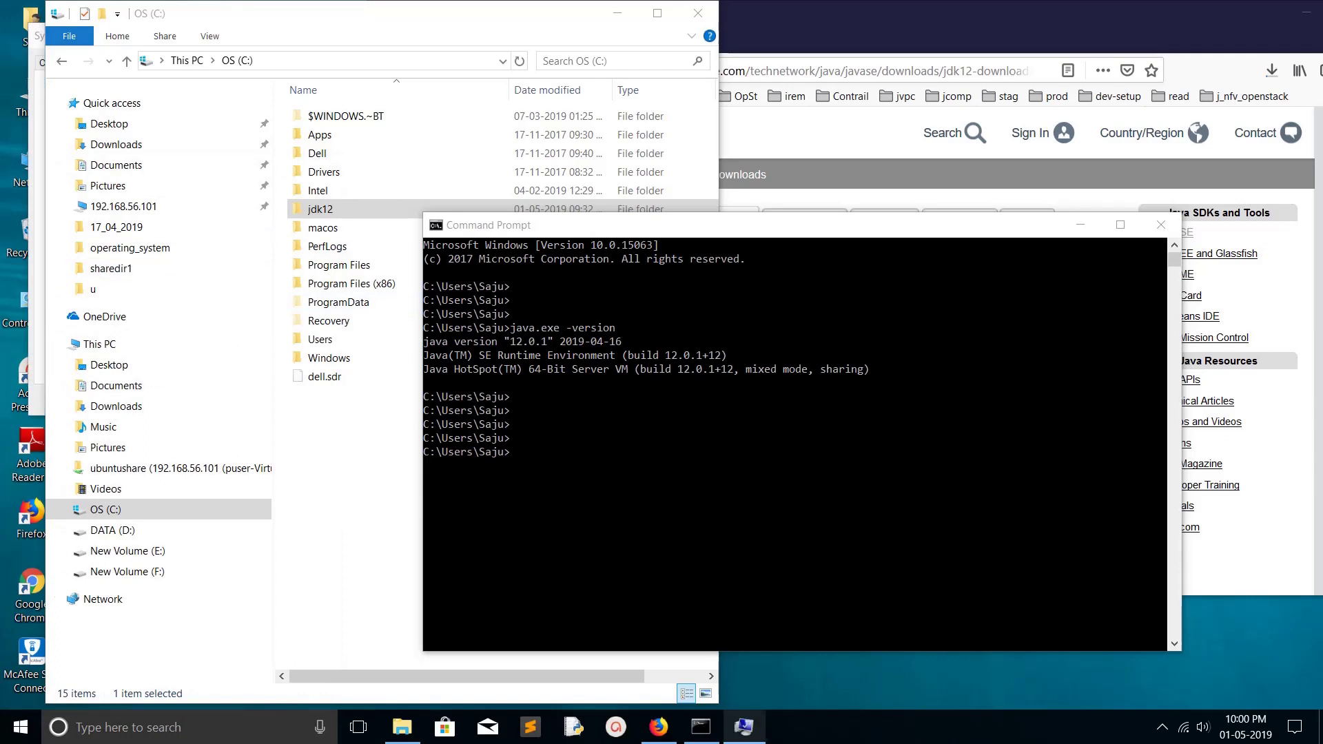
{"action": "left_click", "coordinate": [743, 726]}
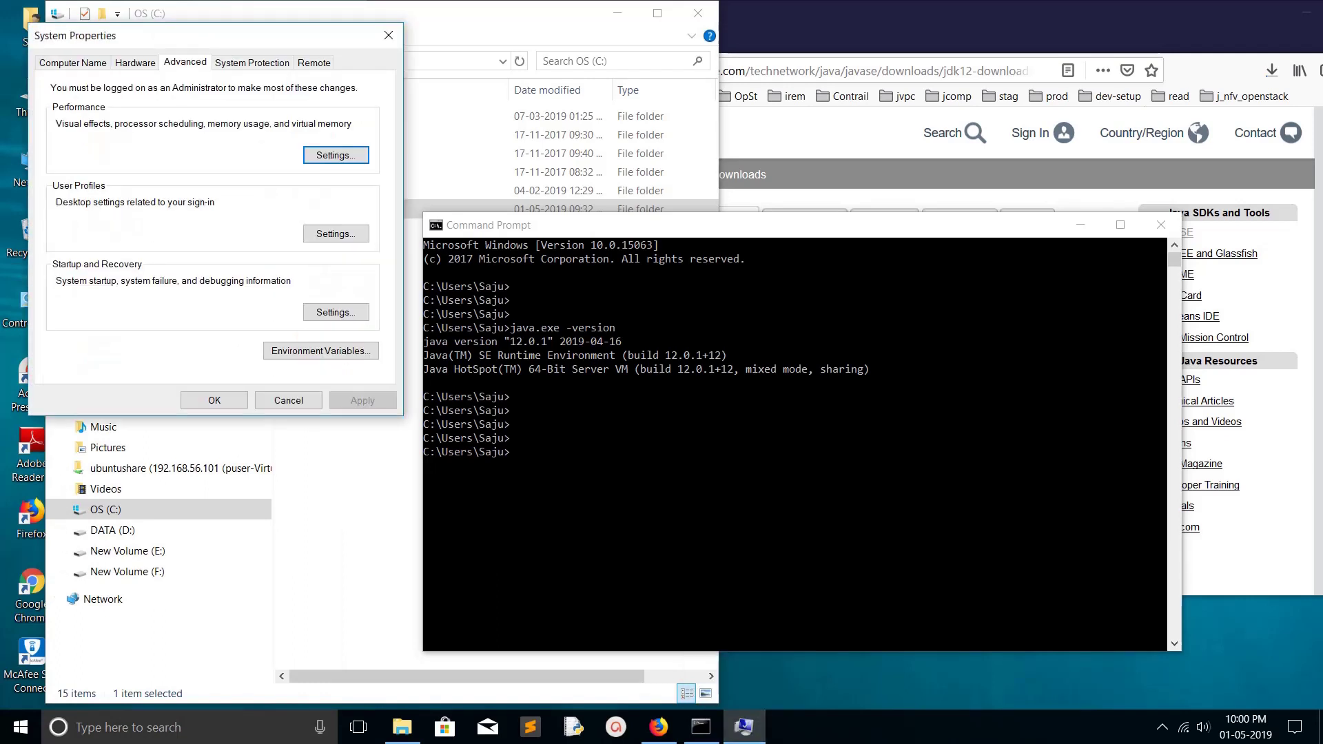
{"action": "left_click_drag", "start_coordinate": [207, 35], "coordinate": [804, 193]}
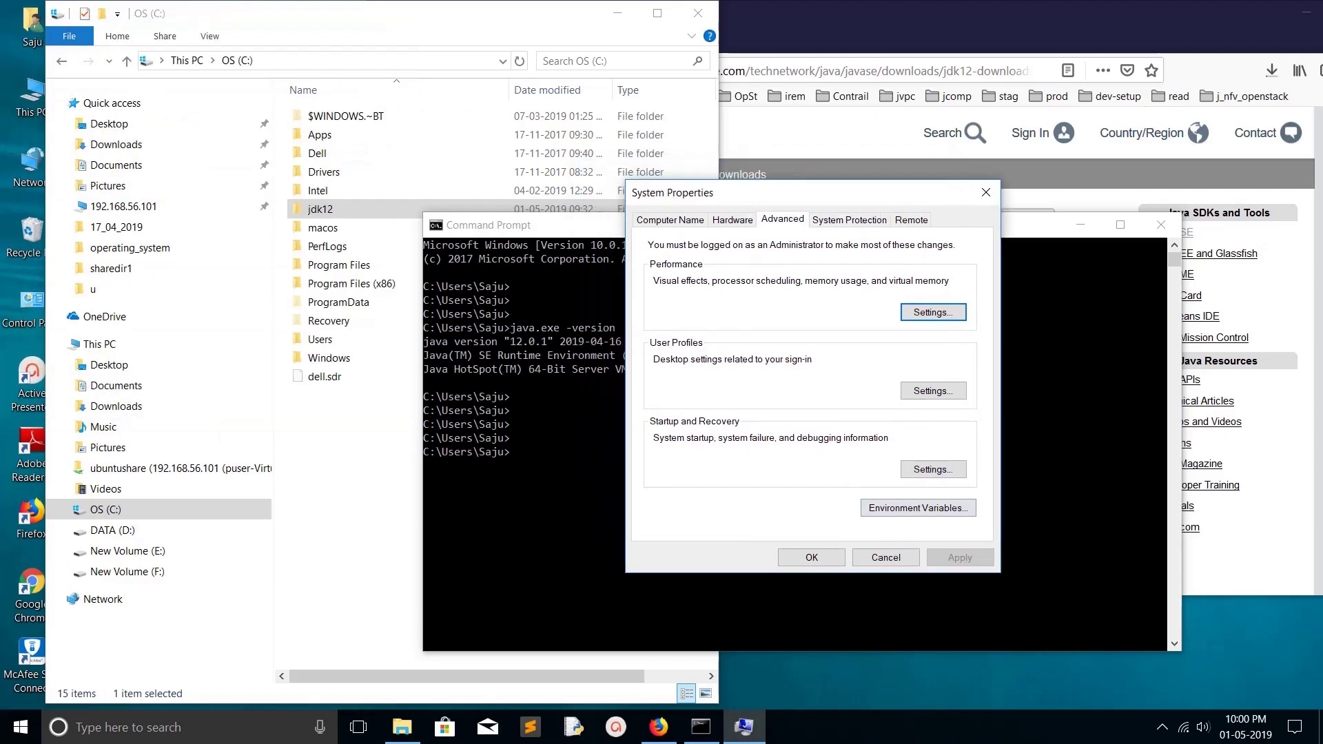
{"action": "left_click", "coordinate": [918, 508]}
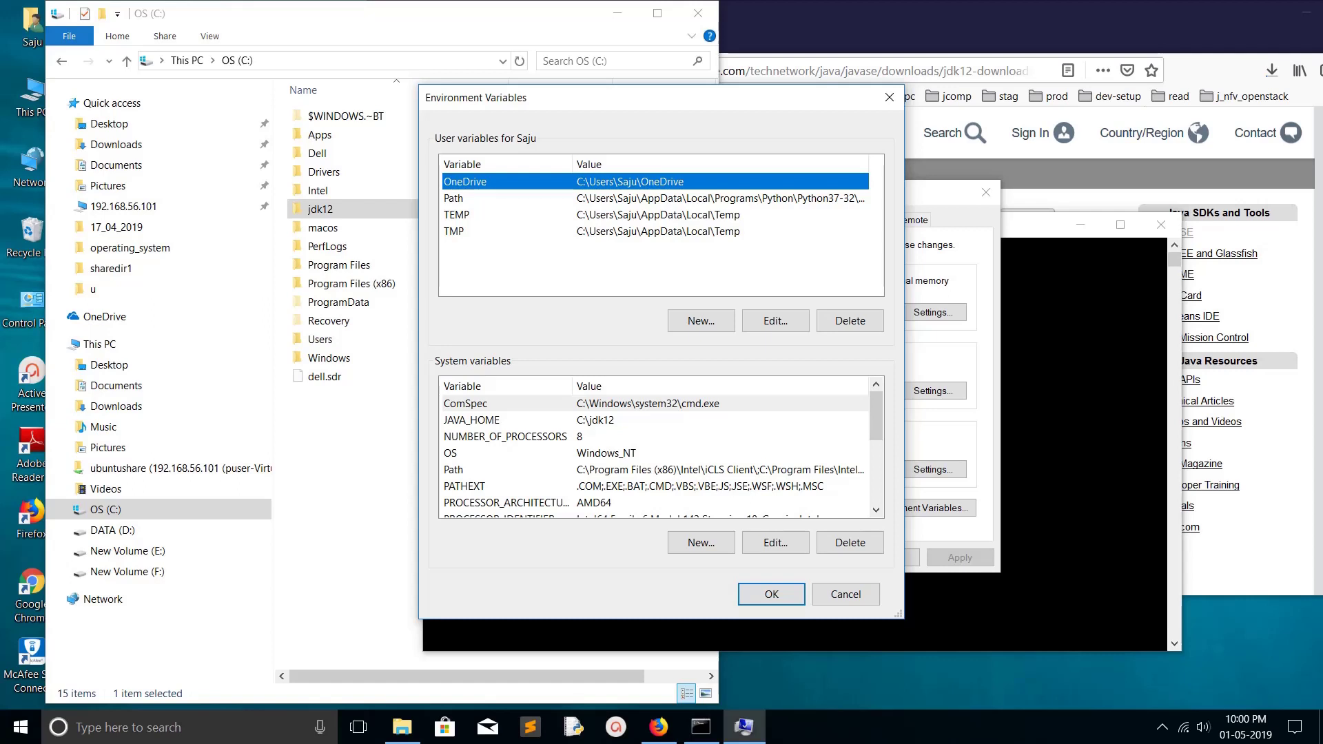
- Inspect the JAVA_HOME system variable and the C:\jdk12\bin entry in the system Path, leaving both dialogs without changes
{"action": "left_click", "coordinate": [472, 420]}
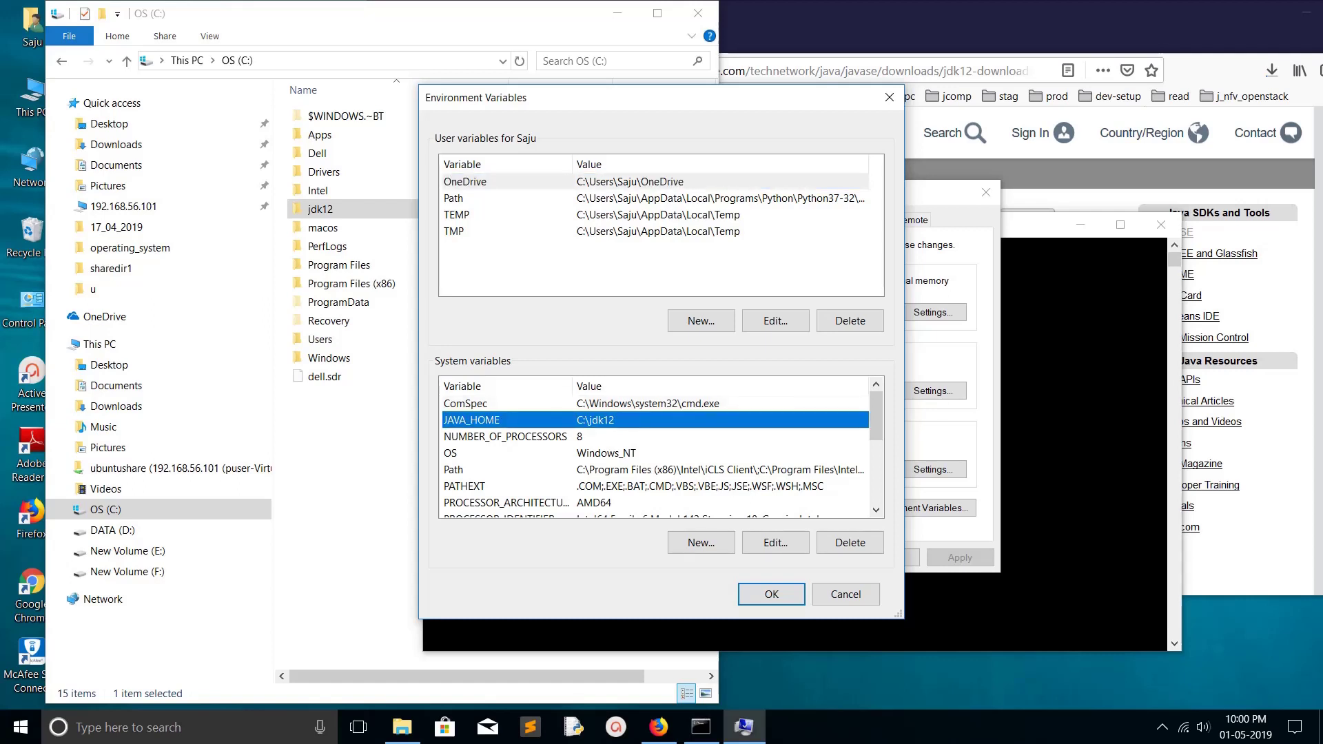
{"action": "left_click", "coordinate": [473, 470]}
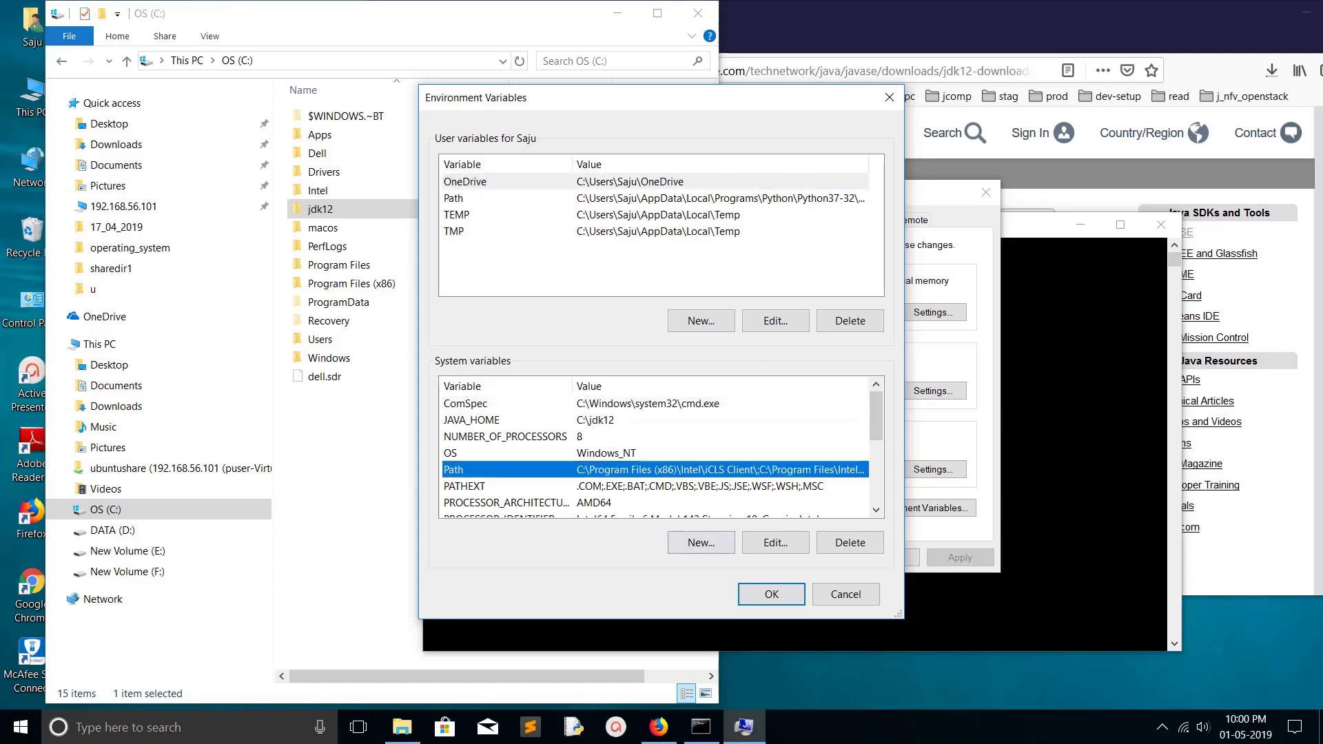
{"action": "left_click", "coordinate": [775, 542]}
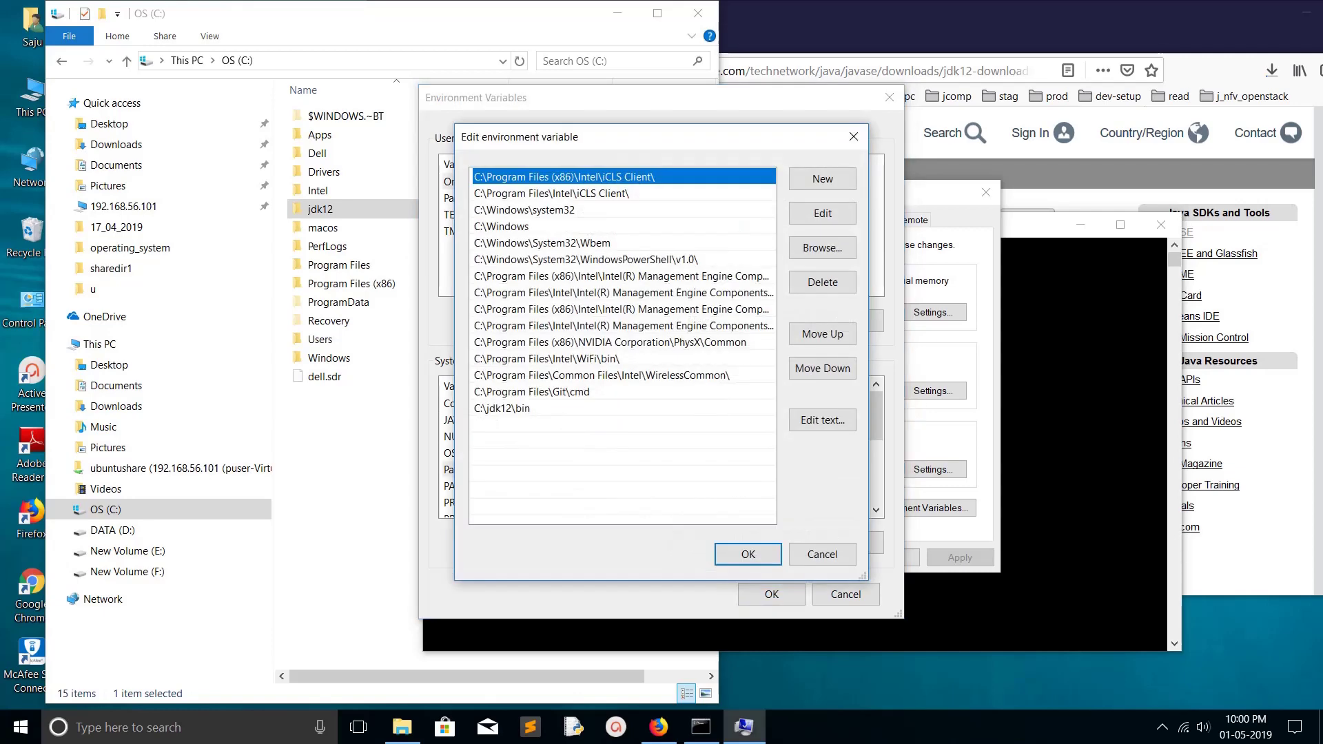
{"action": "left_click", "coordinate": [503, 408]}
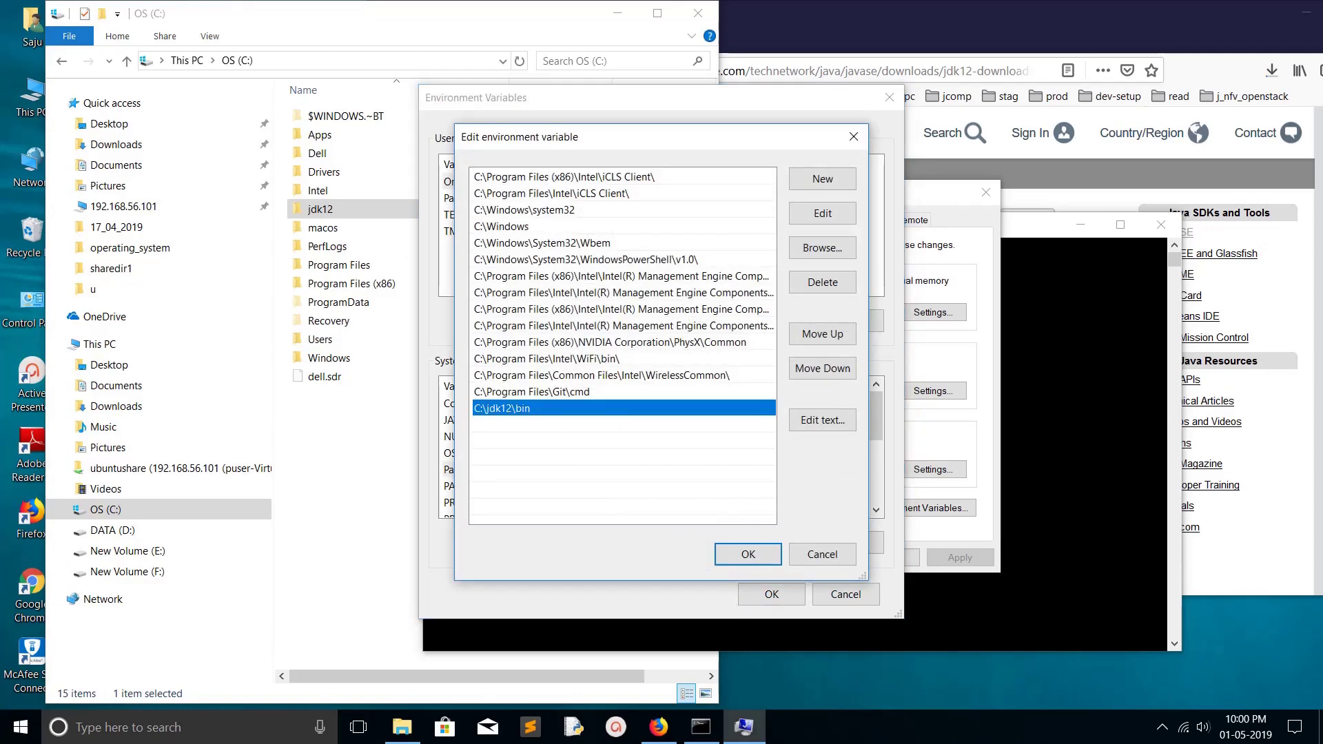
{"action": "left_click", "coordinate": [822, 554]}
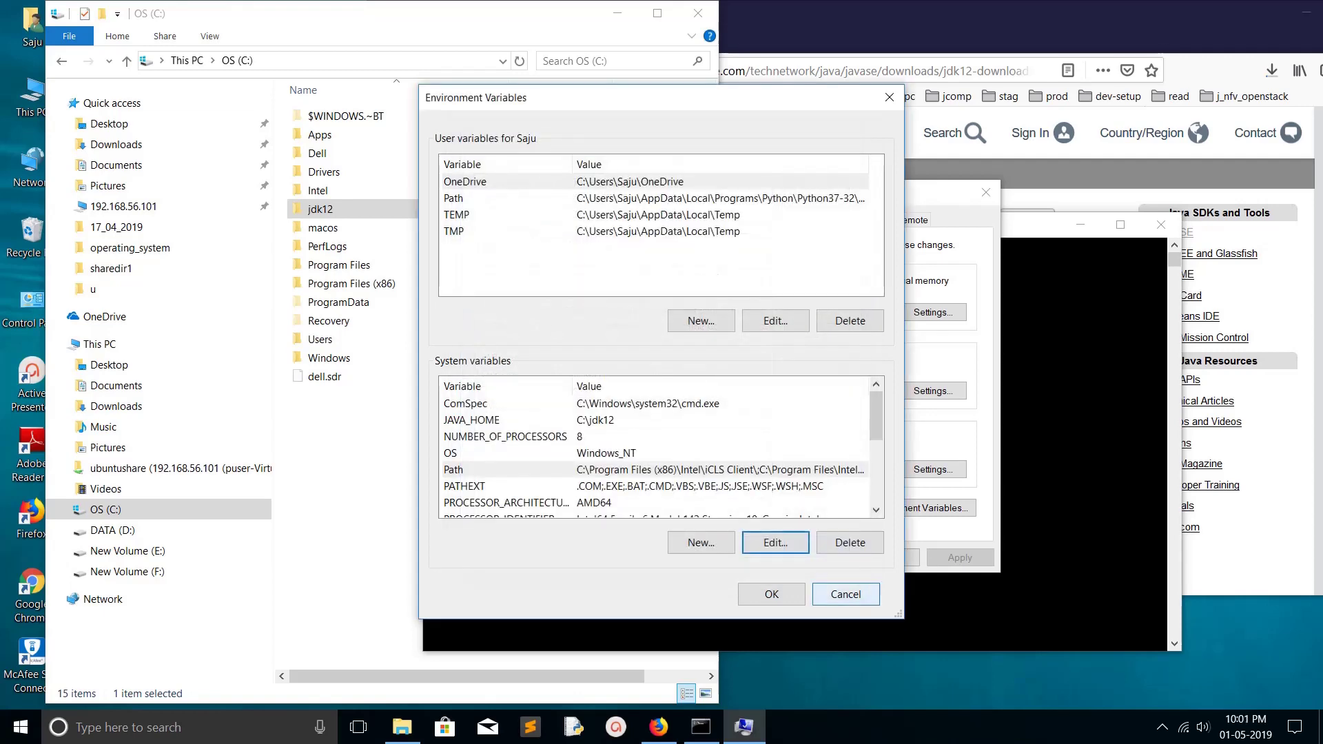
{"action": "left_click", "coordinate": [845, 594]}
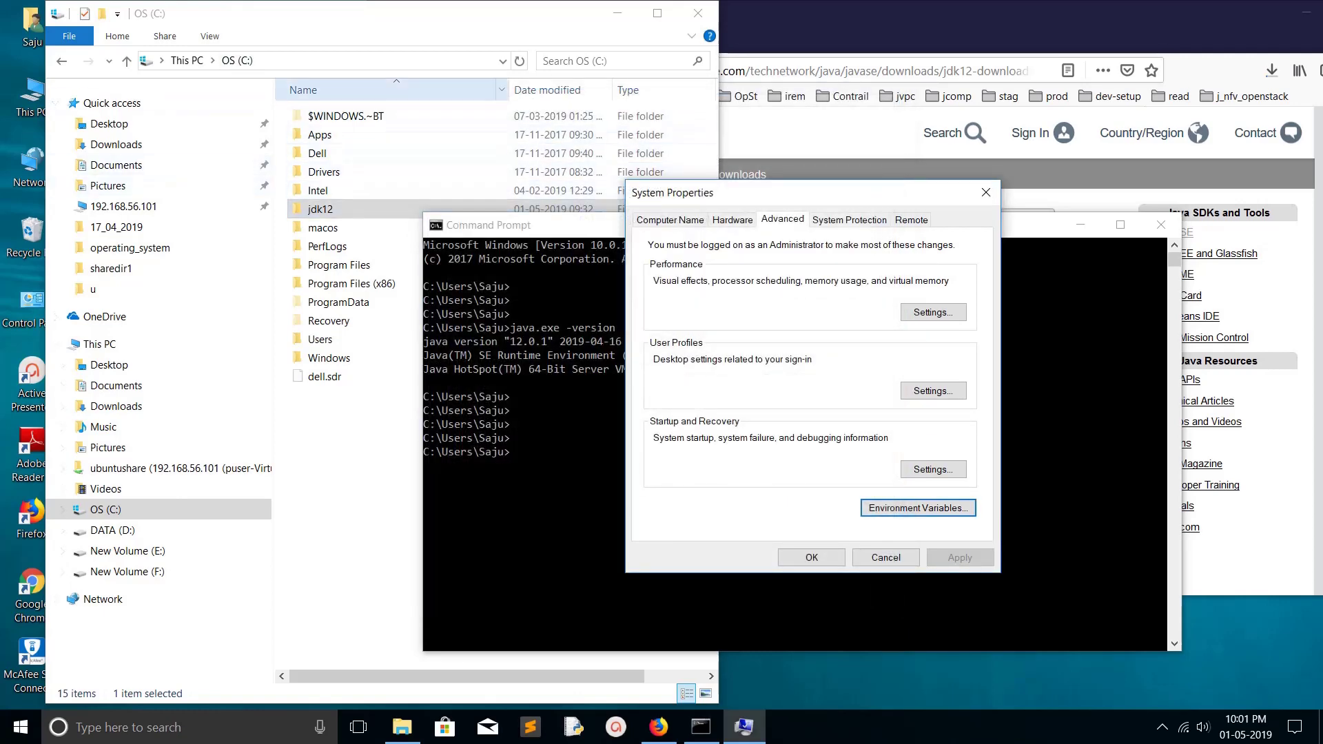
{"action": "left_click", "coordinate": [321, 210]}
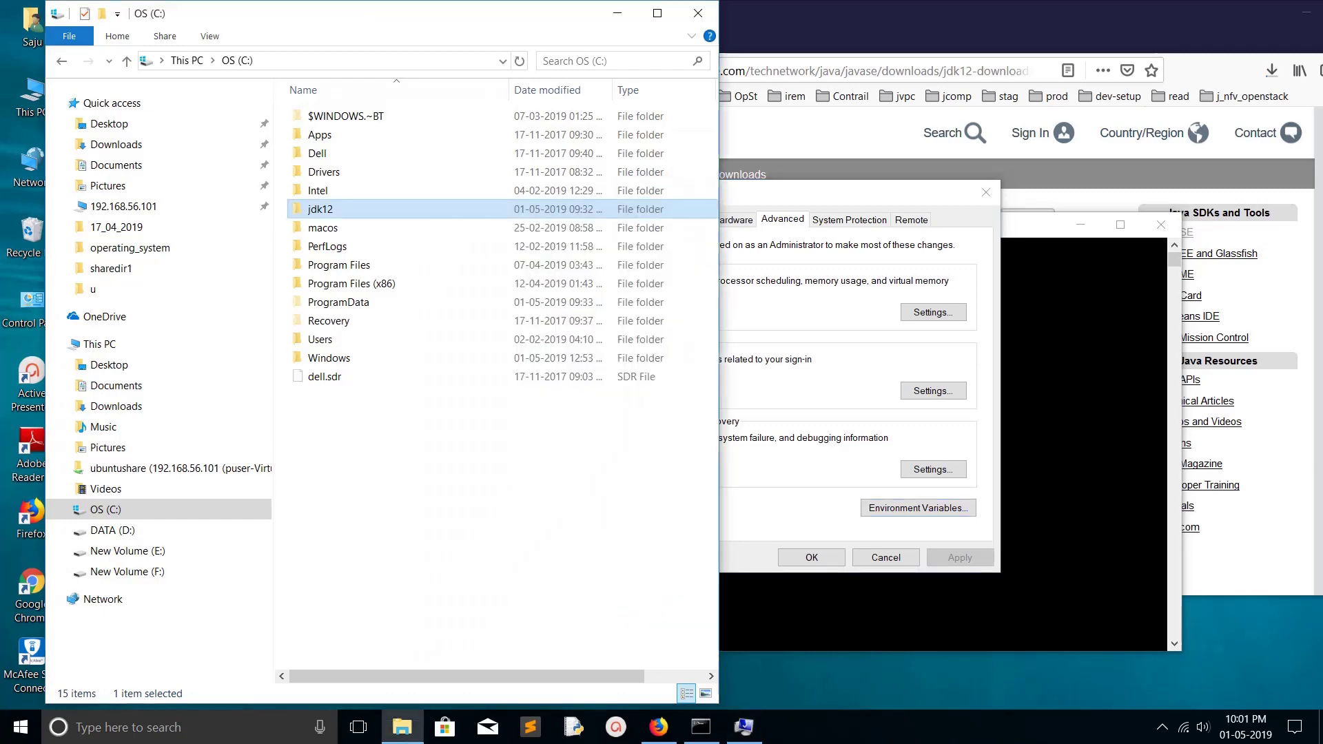
{"action": "key", "text": "alt+Tab"}
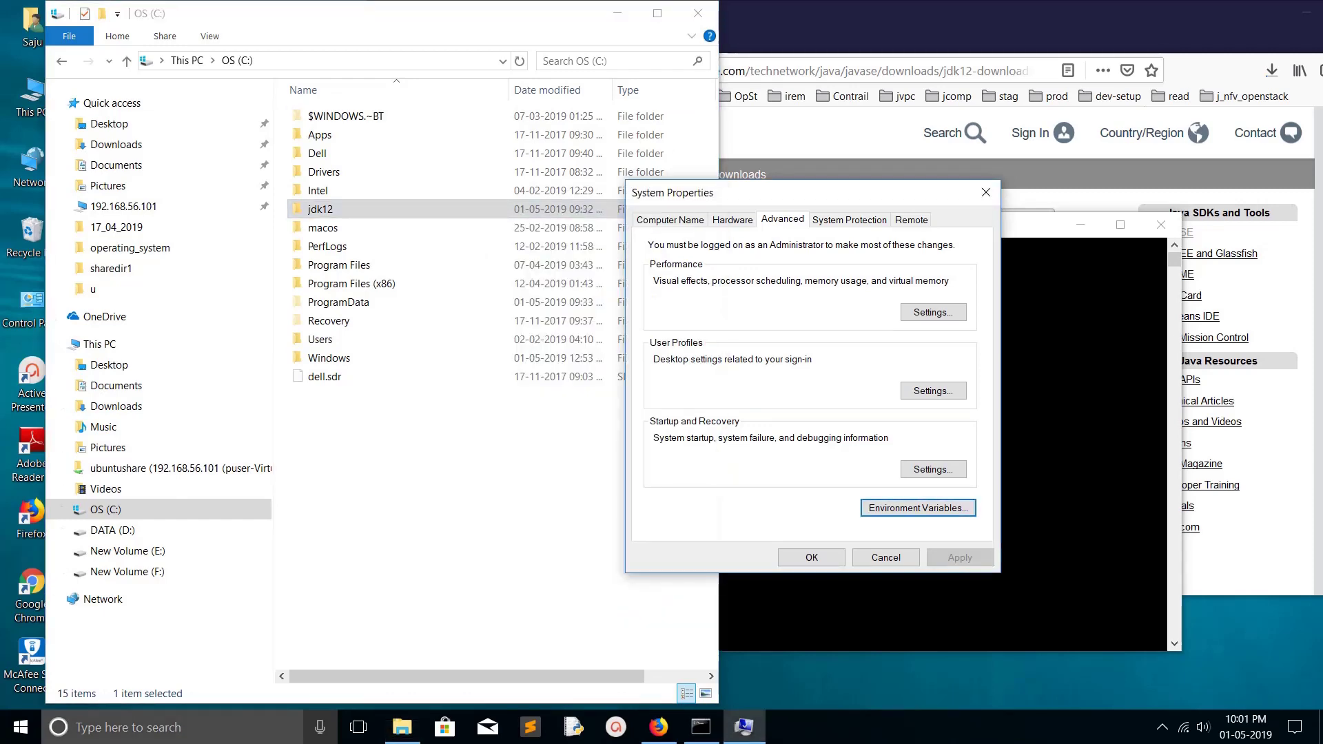
- Open the Add or remove programs settings and filter the installed apps by "java"
{"action": "left_click", "coordinate": [172, 727]}
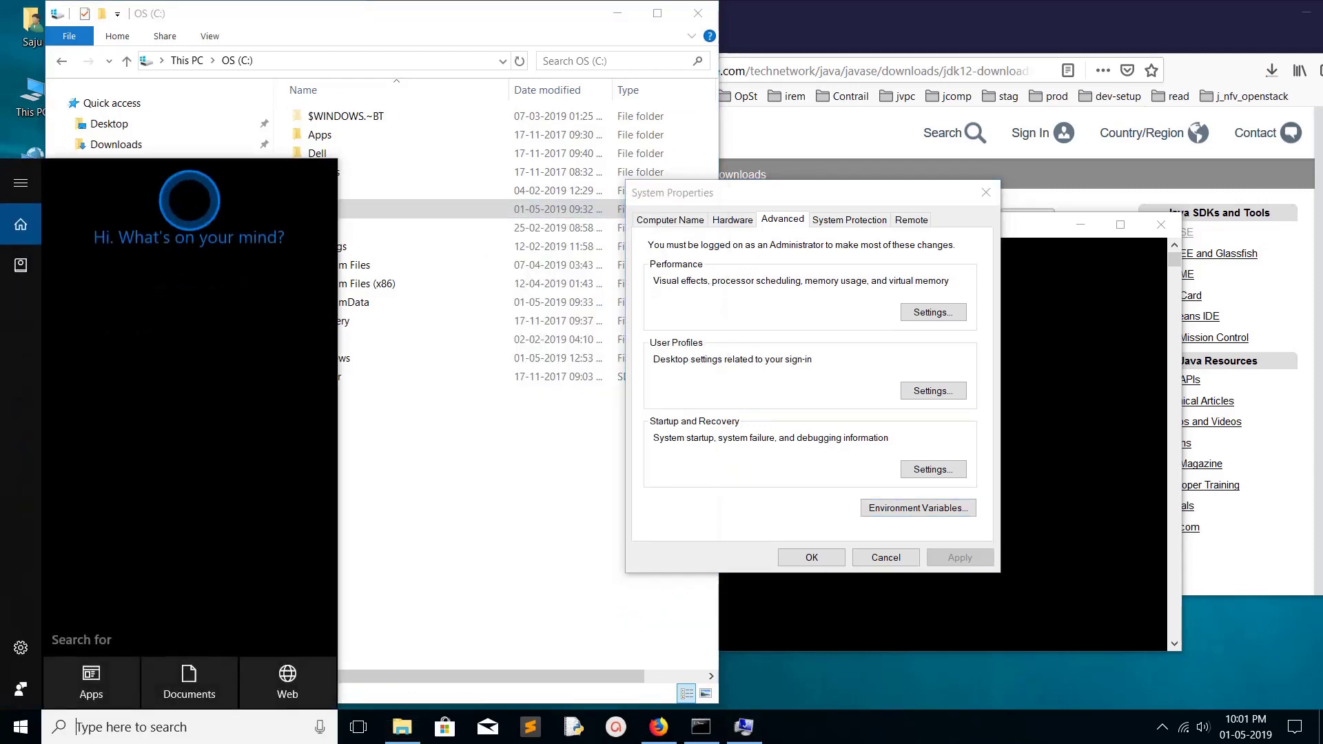
{"action": "type", "text": "re"}
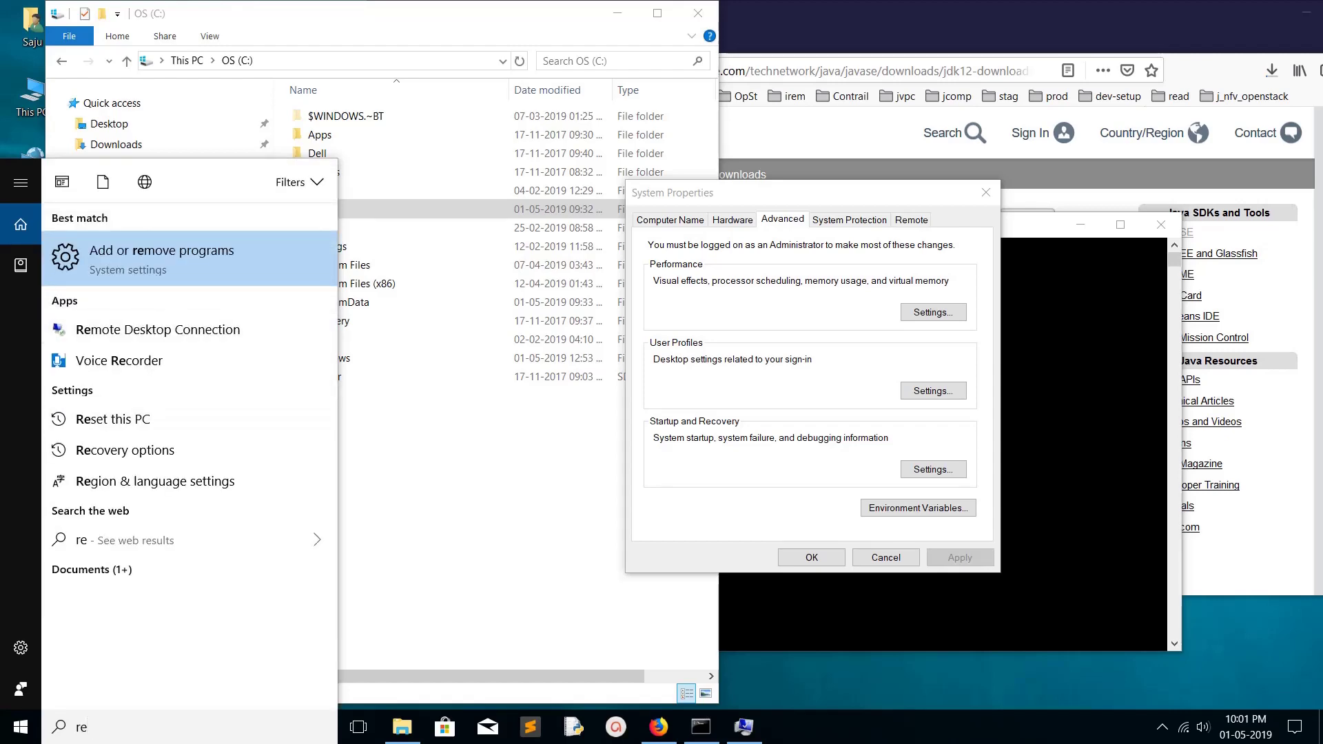
{"action": "key", "text": "Return"}
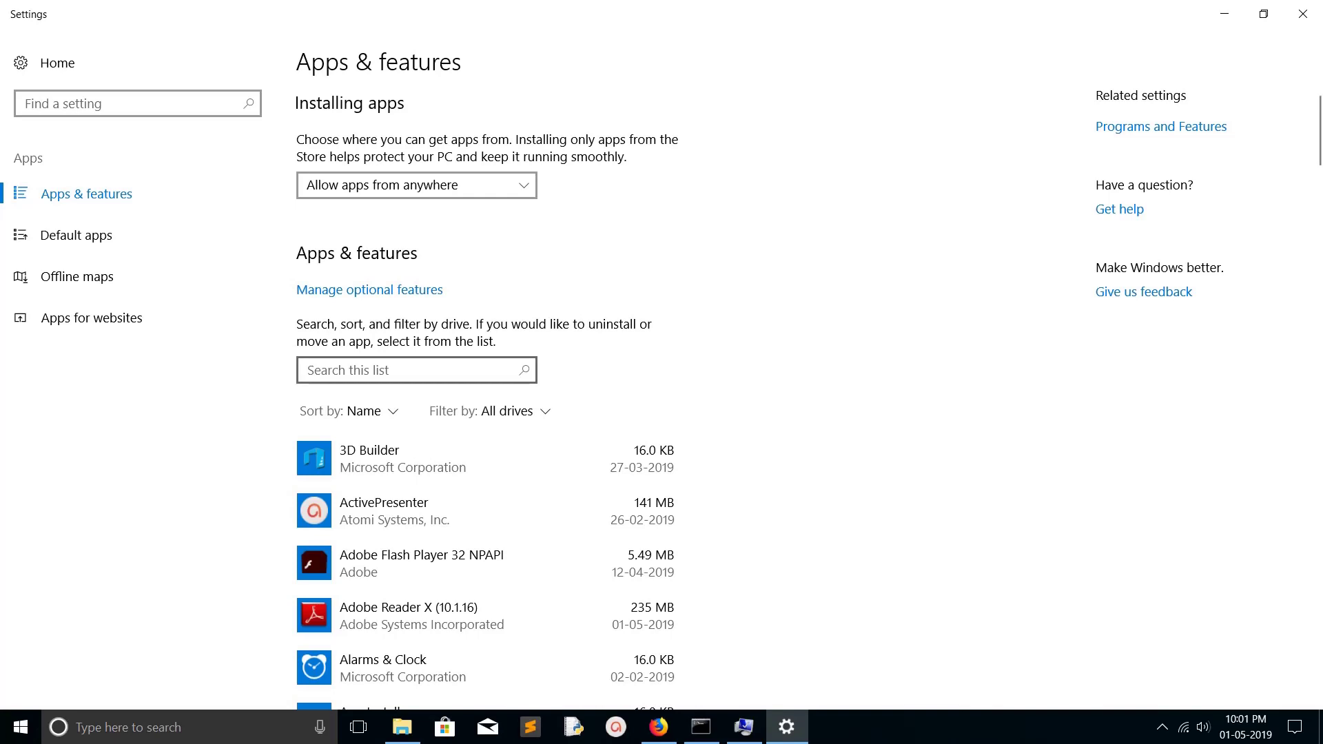
{"action": "left_click", "coordinate": [416, 370]}
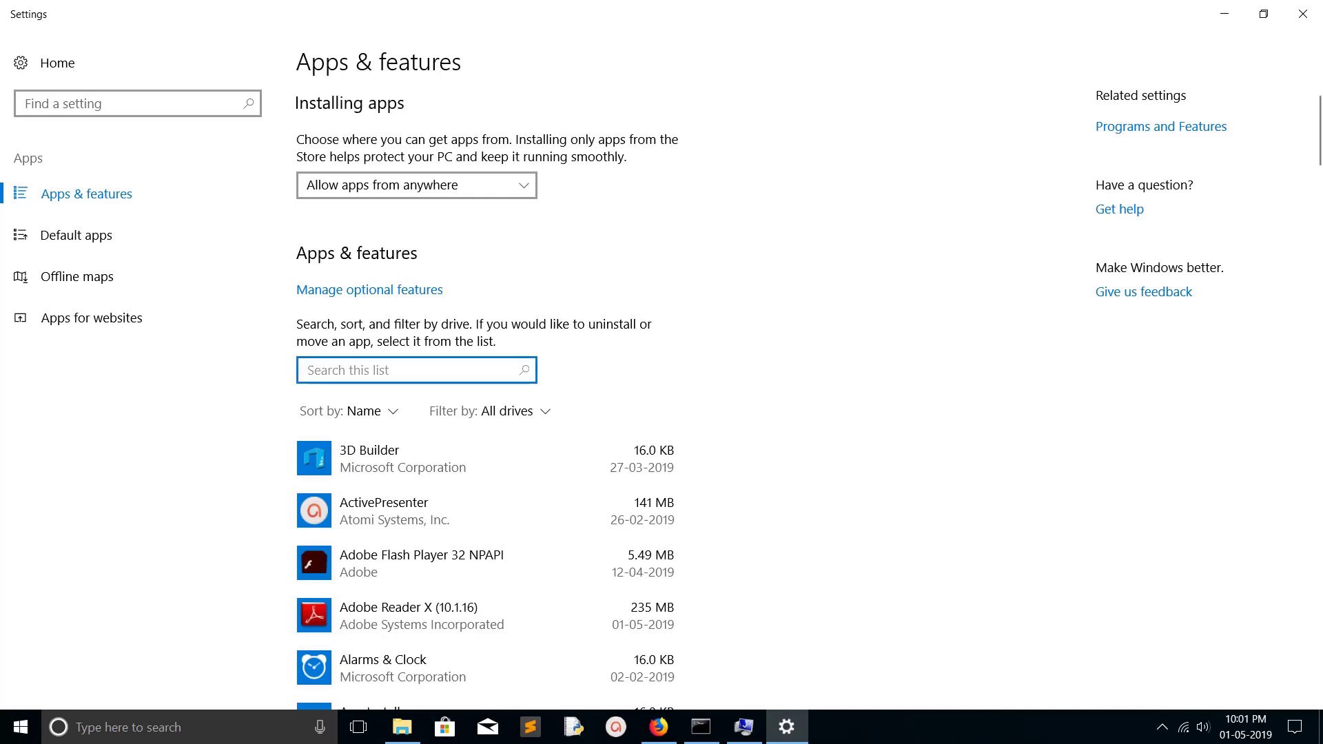
{"action": "type", "text": "java"}
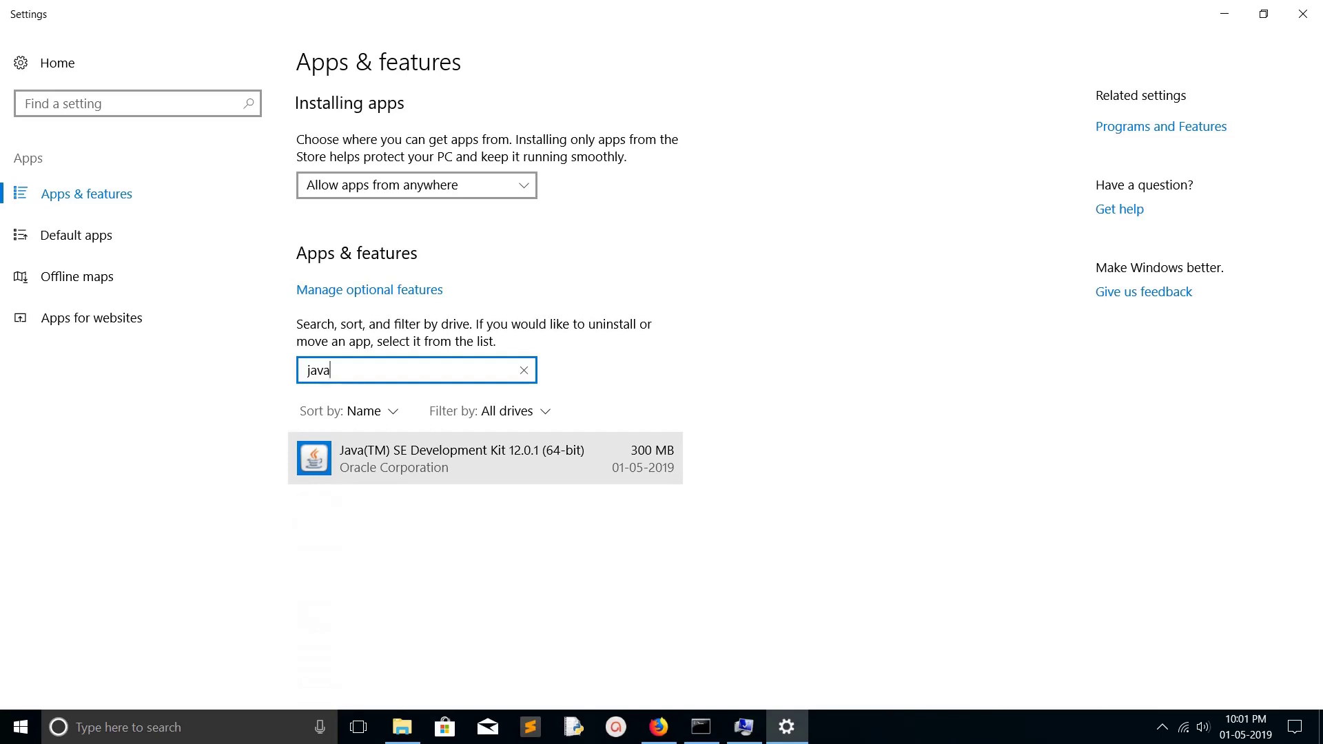
- Uninstall Java(TM) SE Development Kit 12.0.1 (64-bit) and close Settings
{"action": "left_click", "coordinate": [485, 458]}
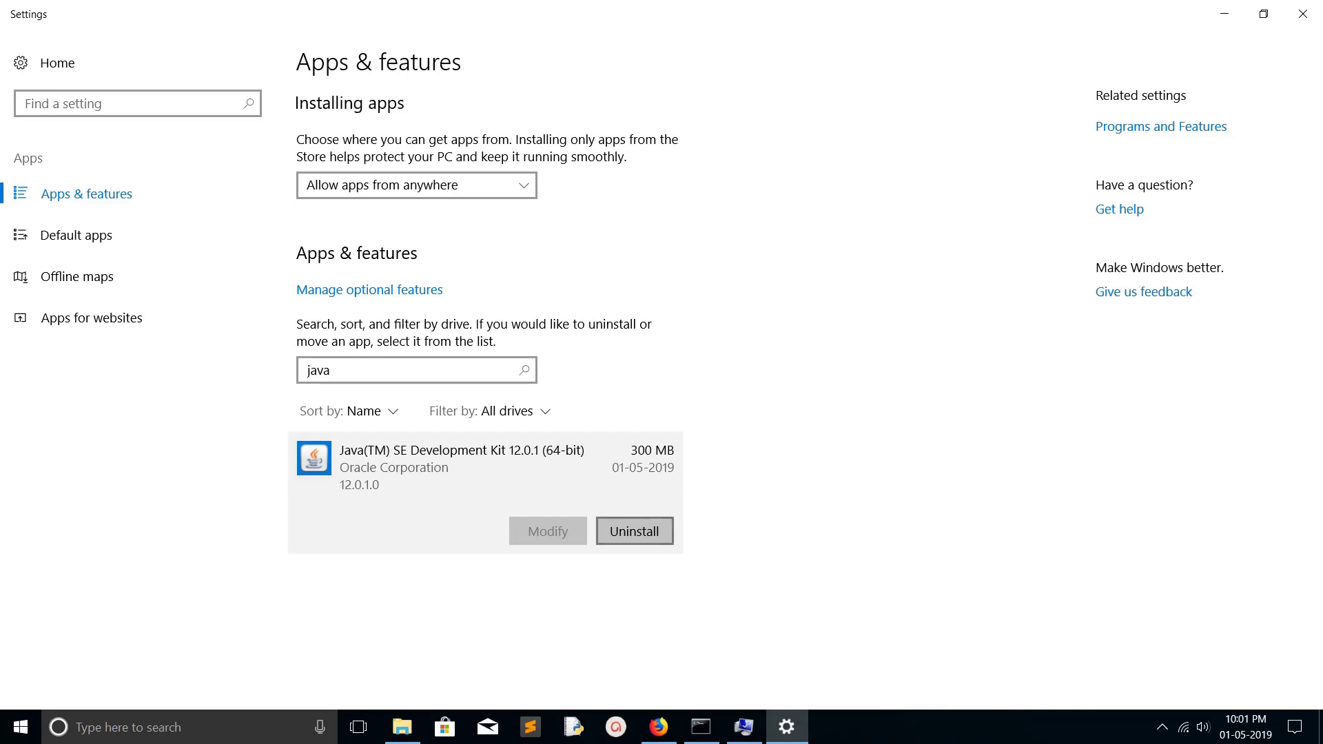
{"action": "left_click", "coordinate": [634, 530]}
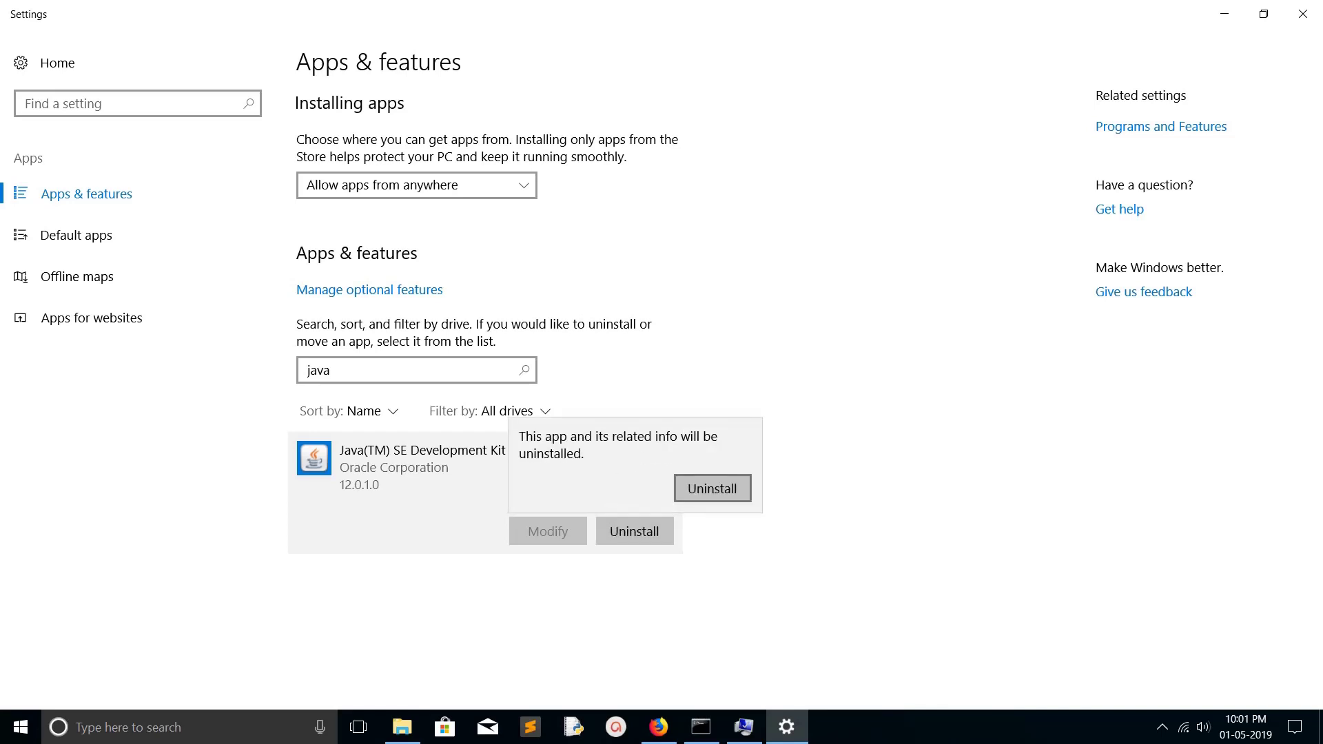
{"action": "left_click", "coordinate": [712, 488]}
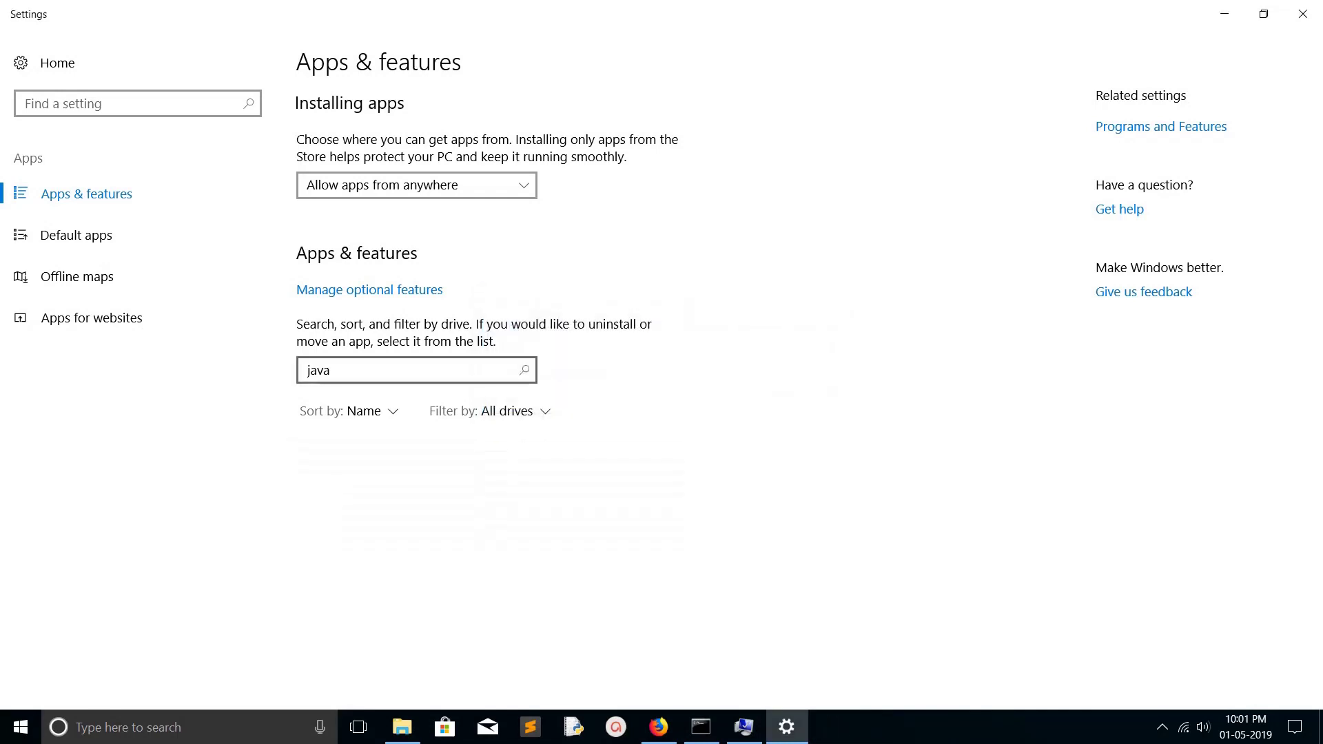
{"action": "left_click", "coordinate": [332, 371]}
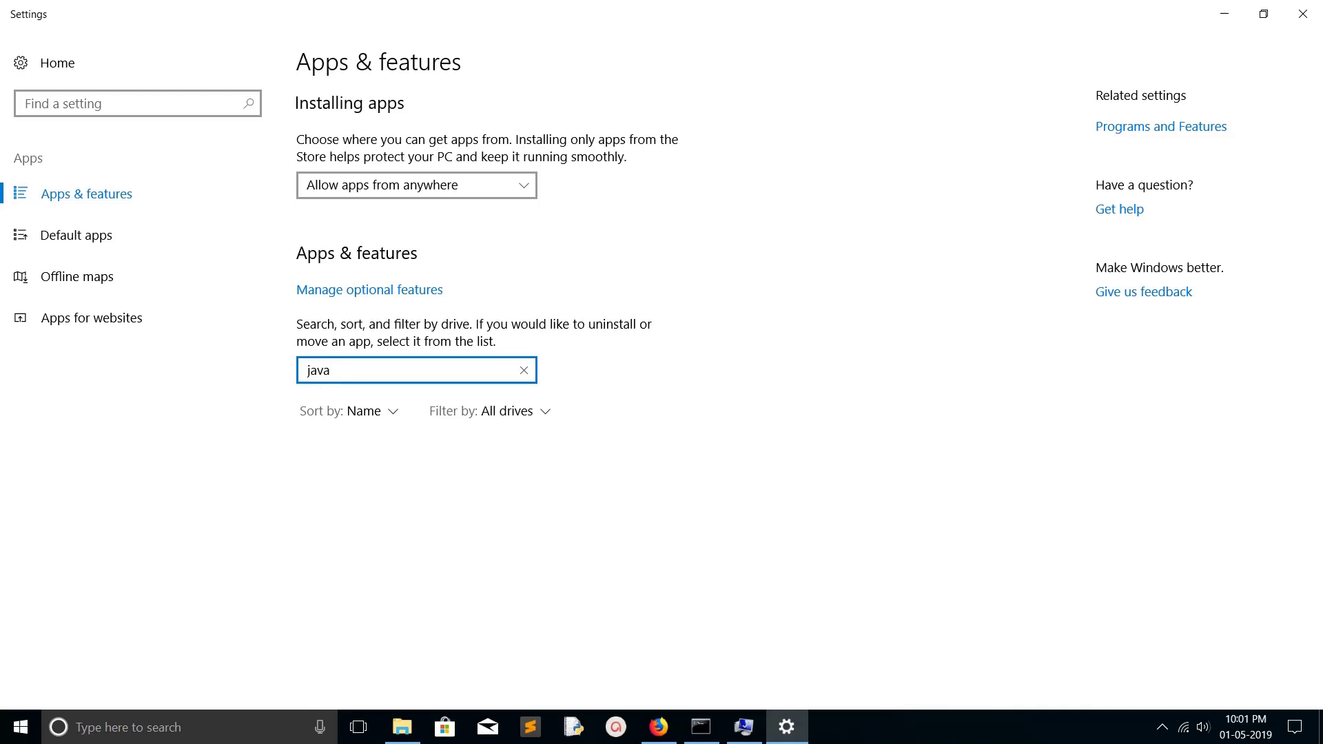
{"action": "left_click", "coordinate": [1303, 14]}
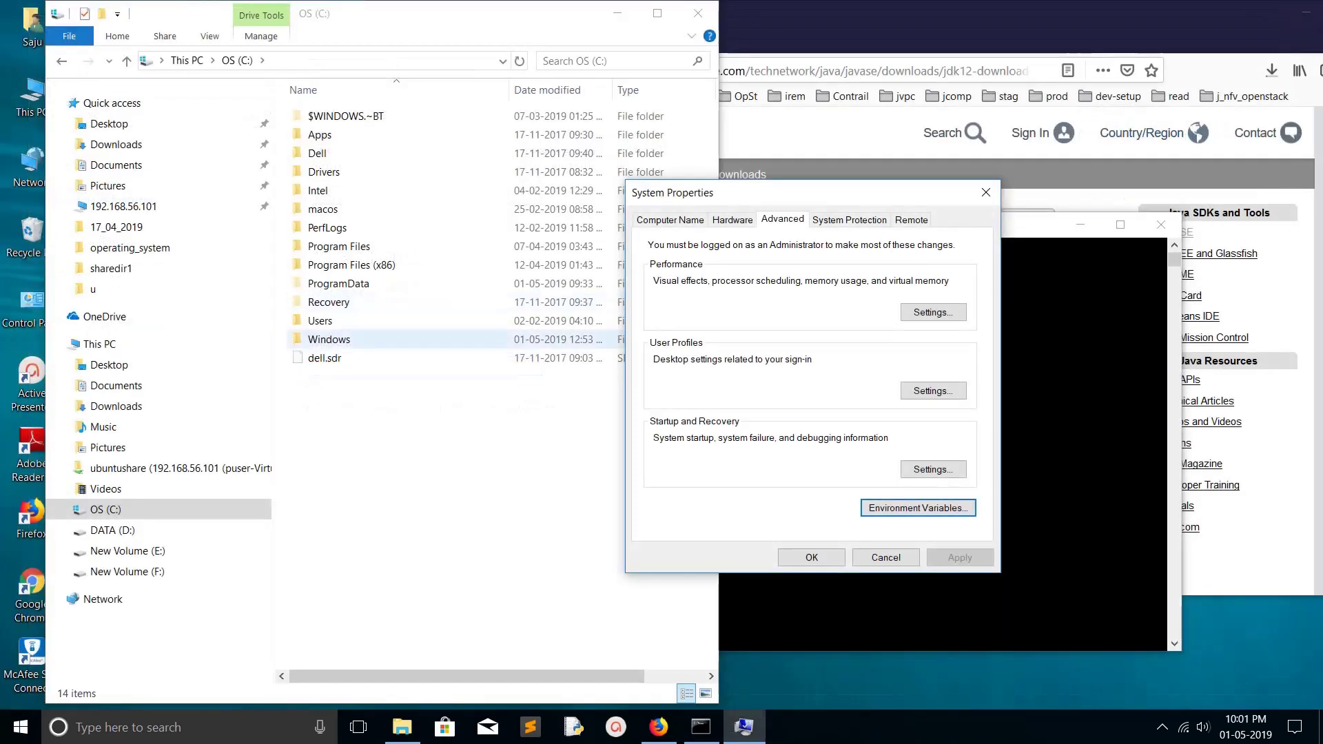
- Check the C: drive for the JDK installation folder, and reopen Environment Variables from System Properties to inspect the JAVA_HOME system variable
{"action": "left_click", "coordinate": [105, 509]}
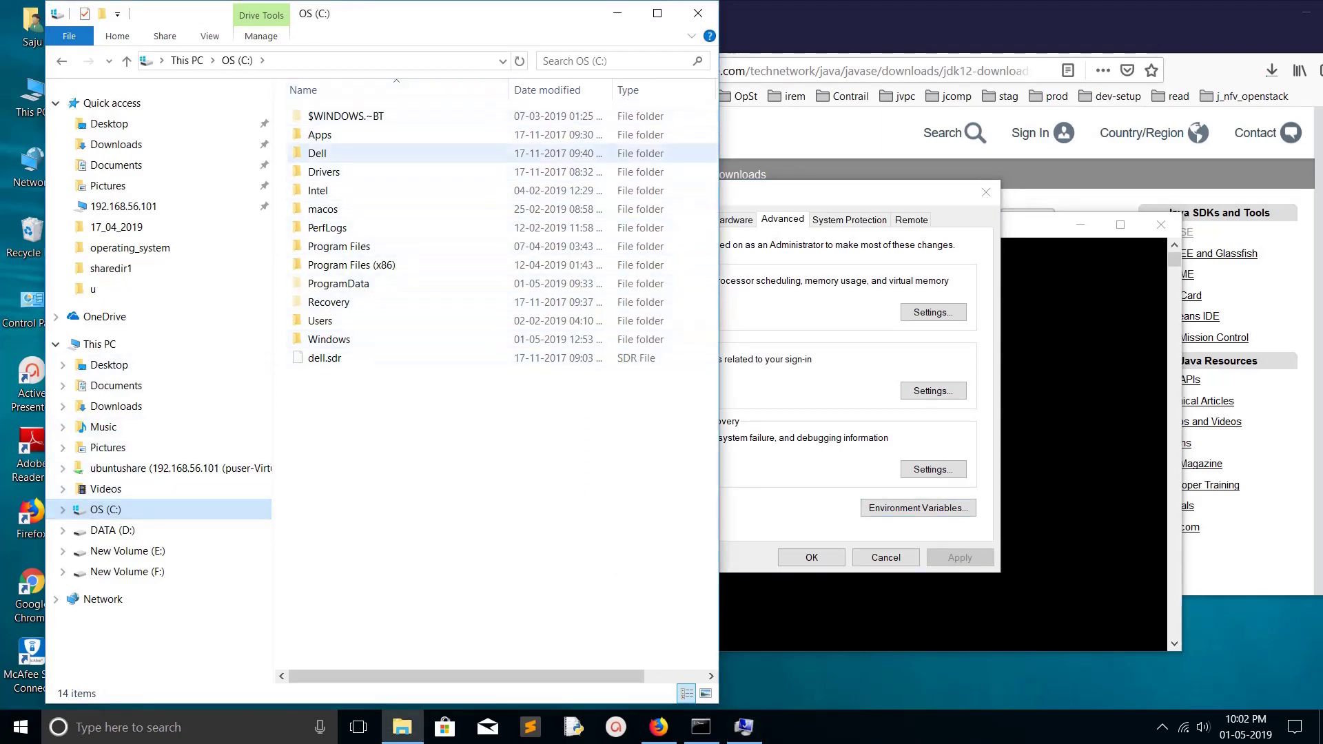
{"action": "left_click", "coordinate": [853, 193]}
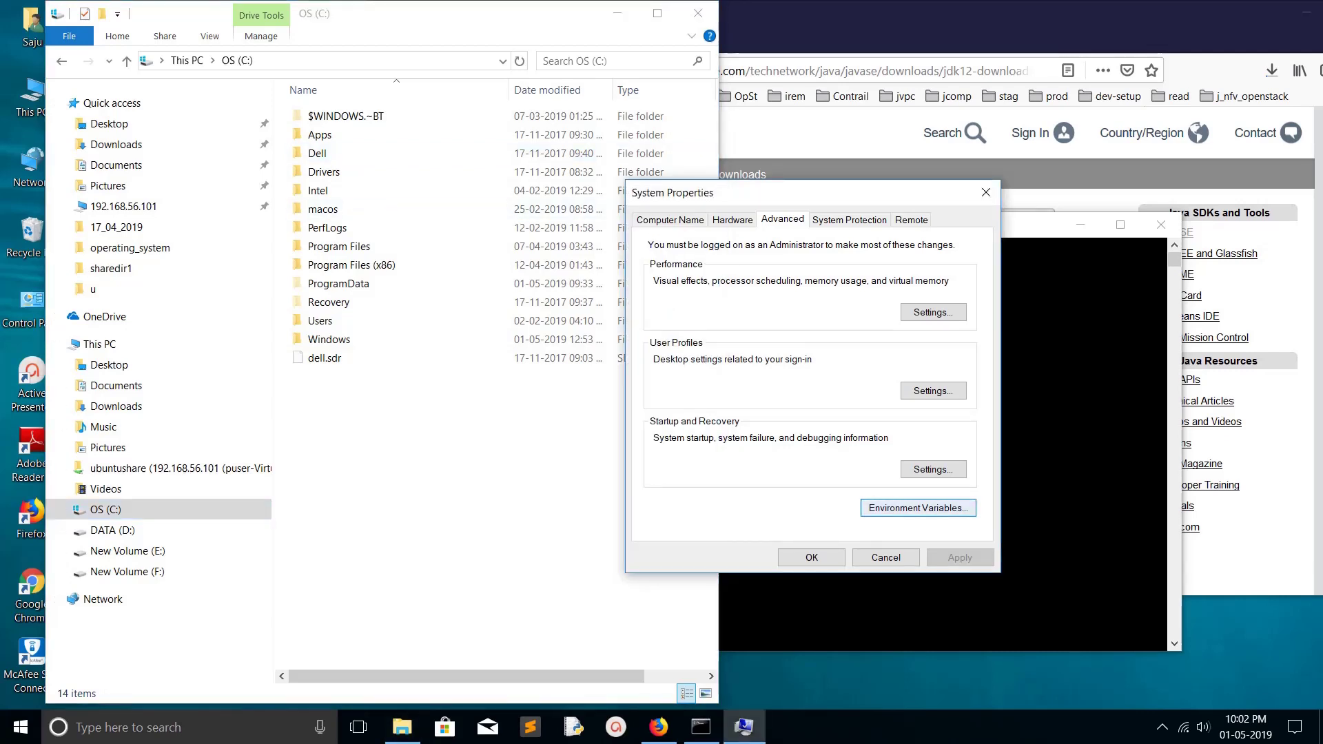
{"action": "key", "text": "Return"}
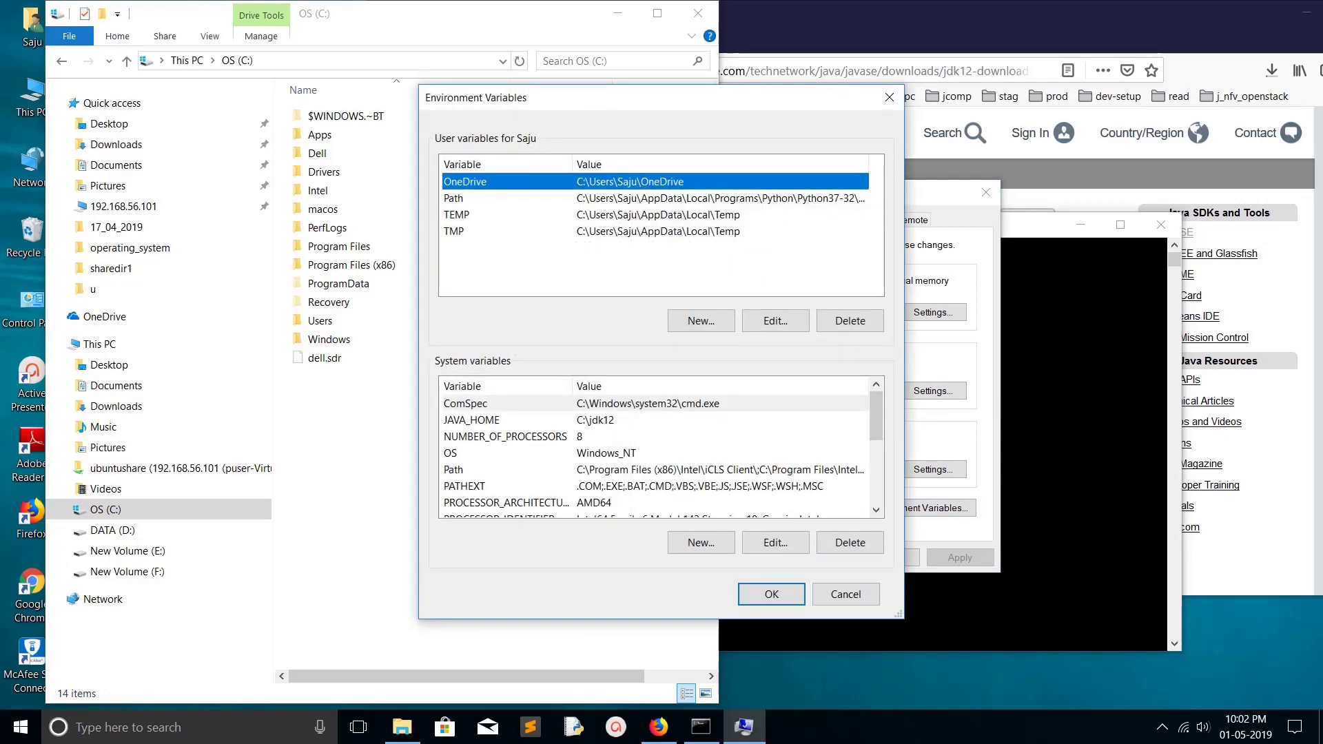
{"action": "left_click", "coordinate": [472, 421]}
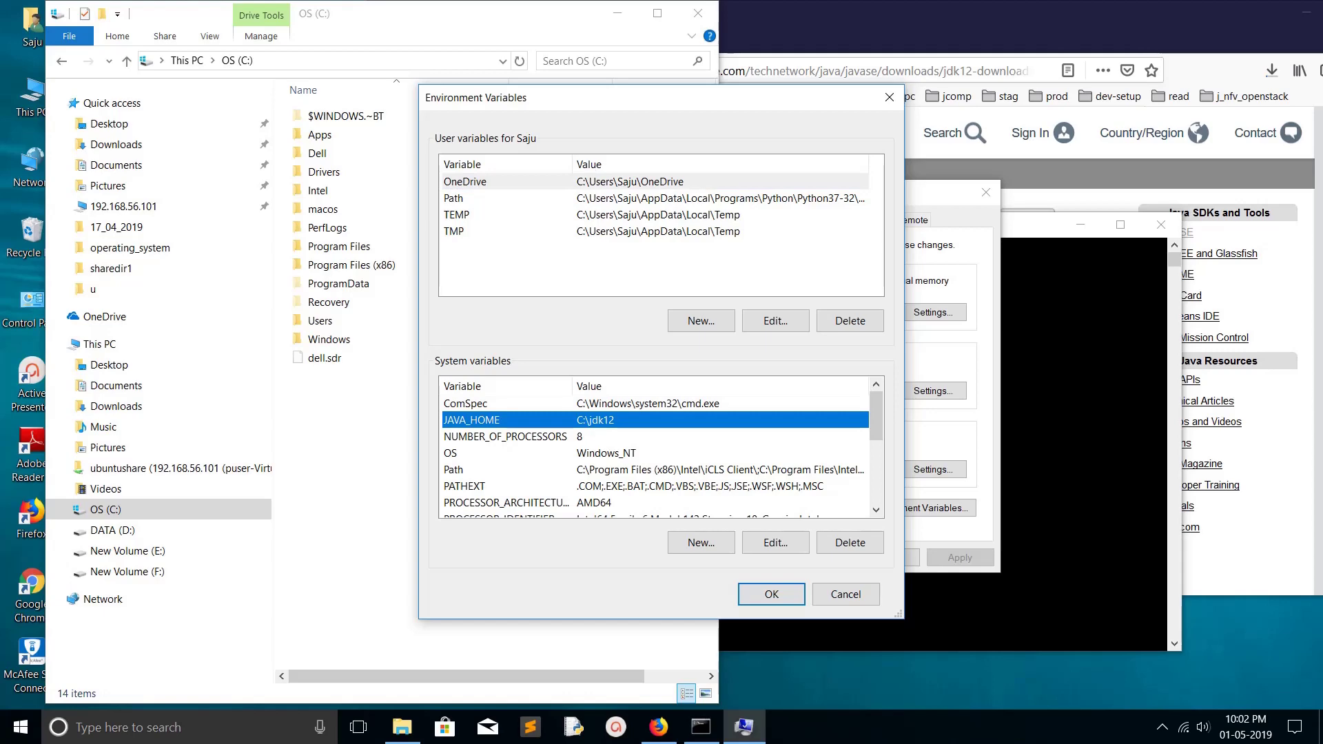
- Inspect the C:\jdk12\bin entry in the system Path and the JAVA_HOME variable, closing Environment Variables without changes
{"action": "left_click", "coordinate": [455, 470]}
{"action": "left_click", "coordinate": [775, 542]}
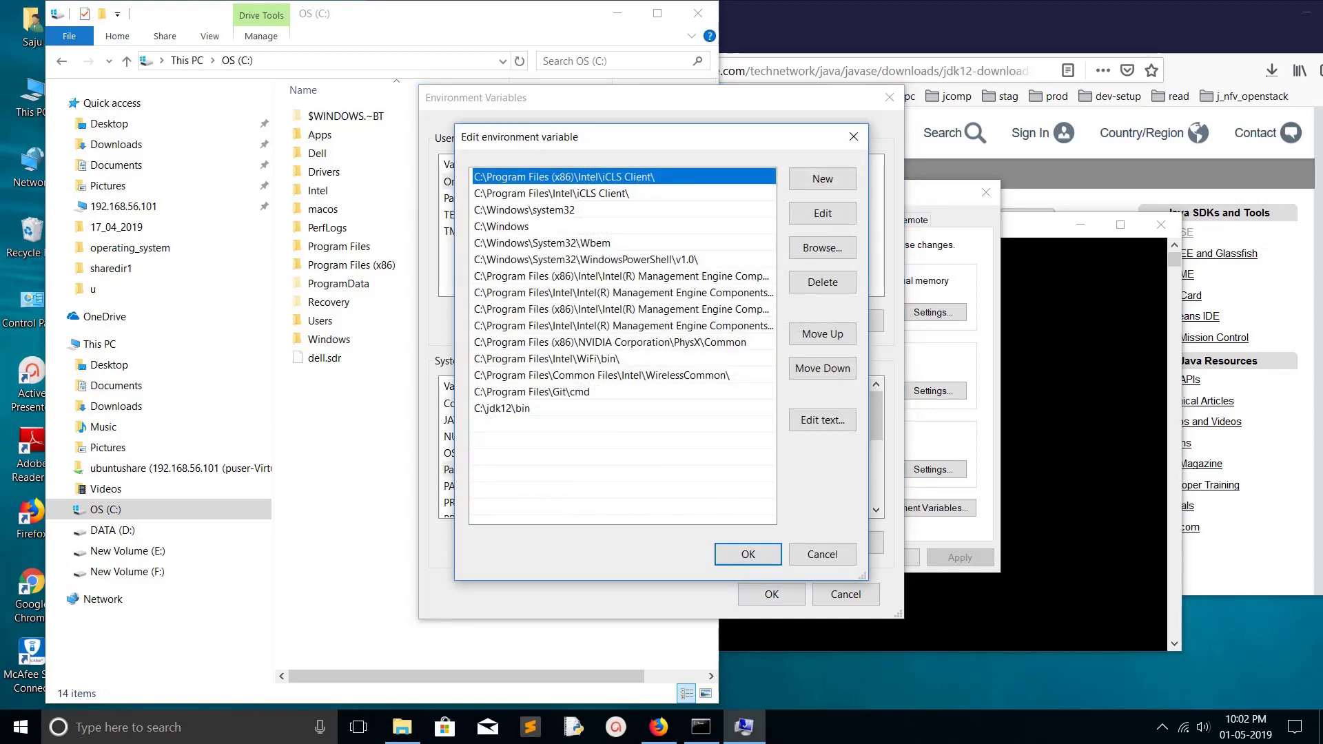
{"action": "left_click", "coordinate": [502, 409]}
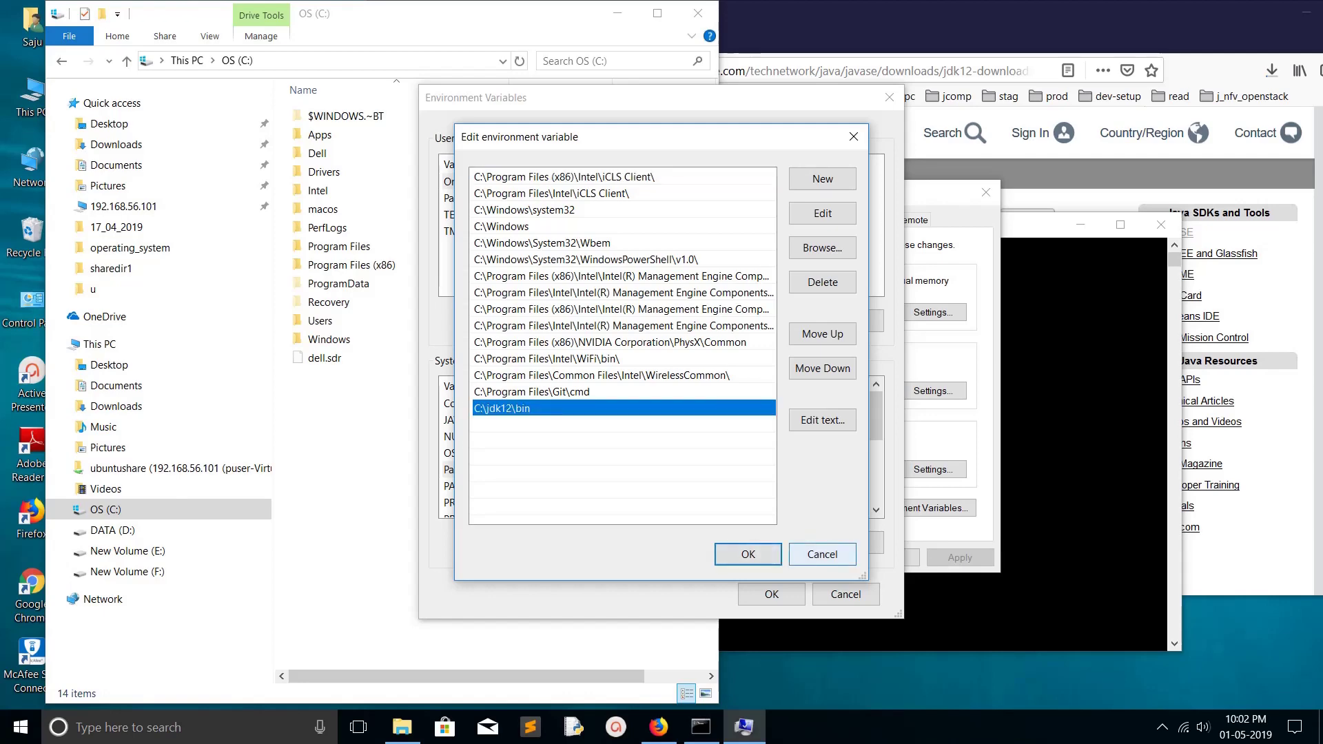
{"action": "left_click", "coordinate": [822, 554]}
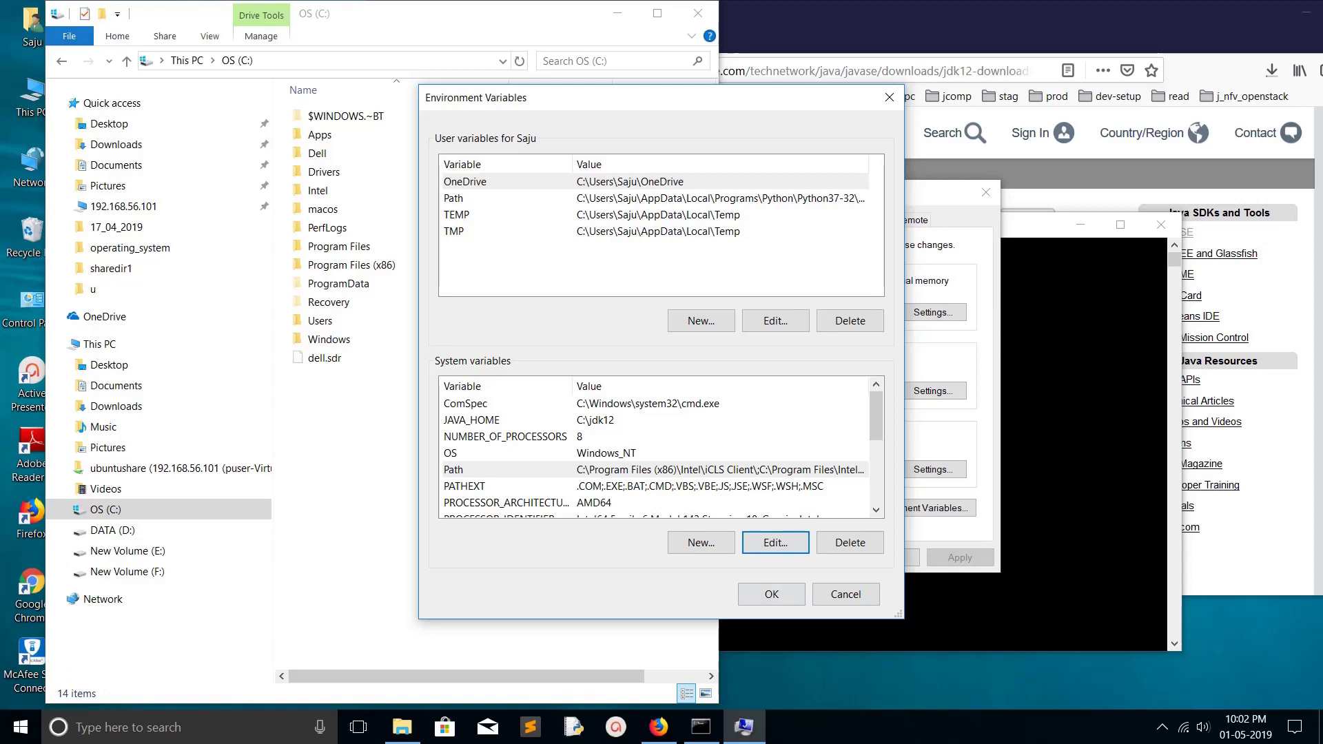
{"action": "left_click", "coordinate": [472, 420]}
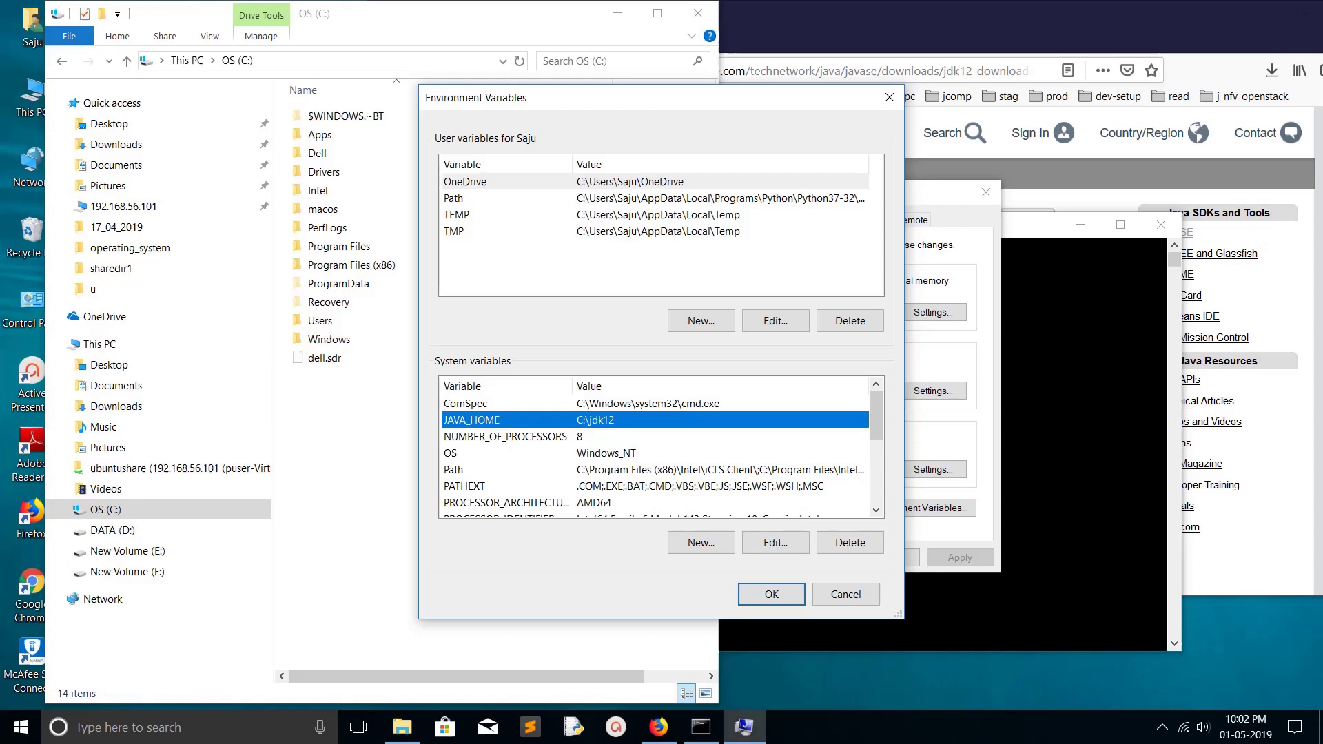
{"action": "left_click", "coordinate": [455, 470]}
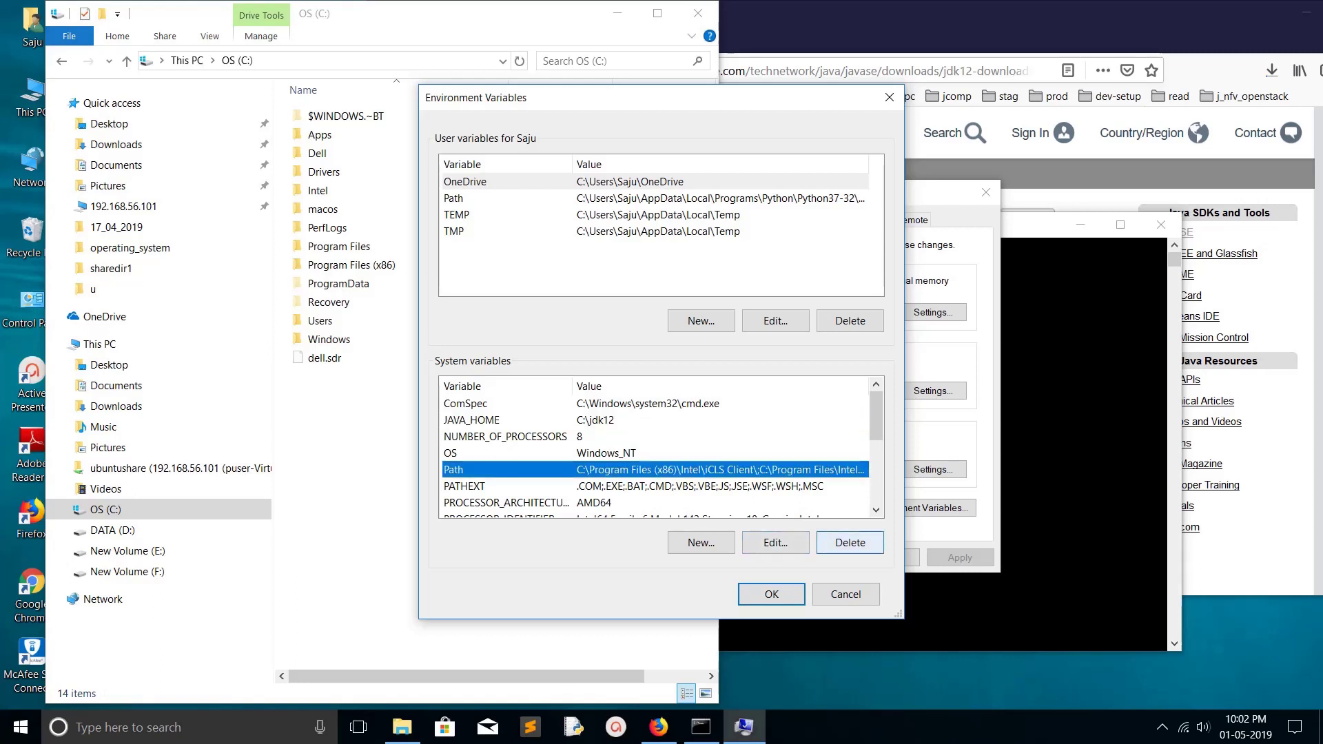
{"action": "left_click", "coordinate": [845, 594]}
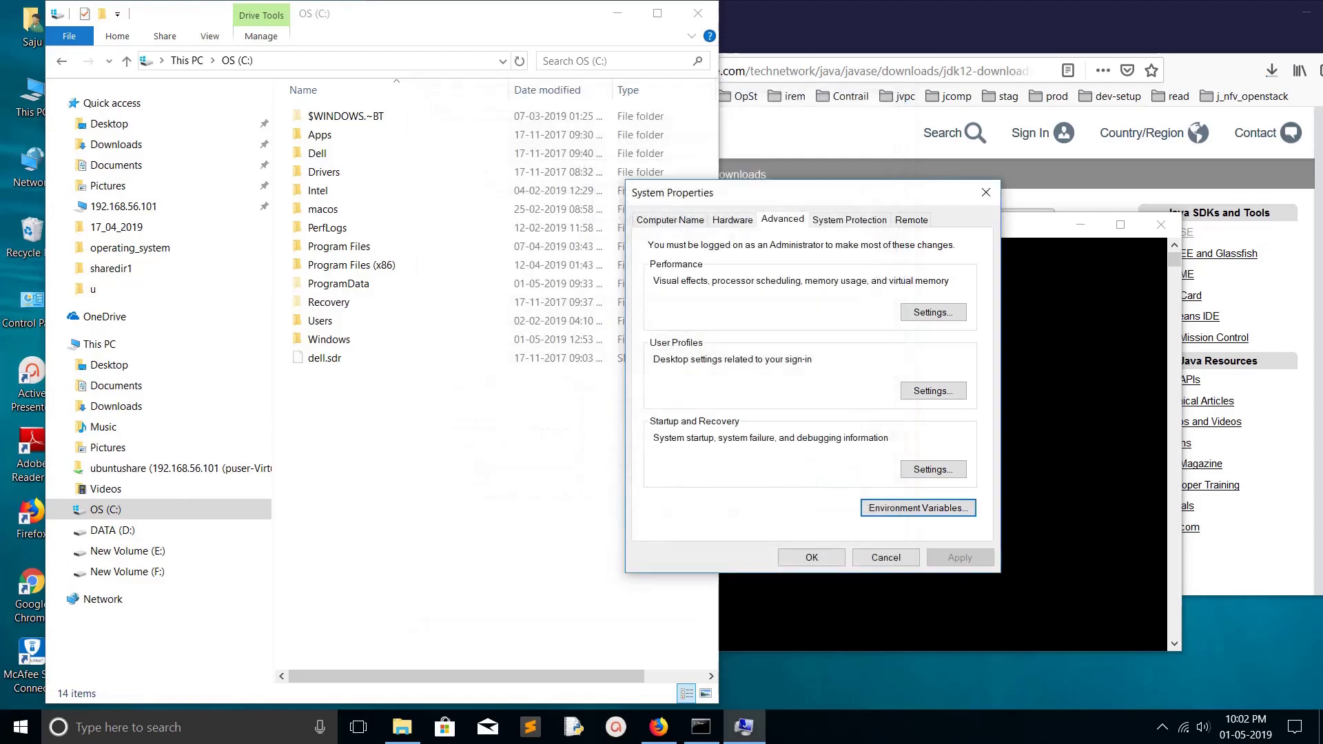
- Switch to the Command Prompt and enter java.exe -version to check whether Java is still available
{"action": "left_click", "coordinate": [846, 594]}
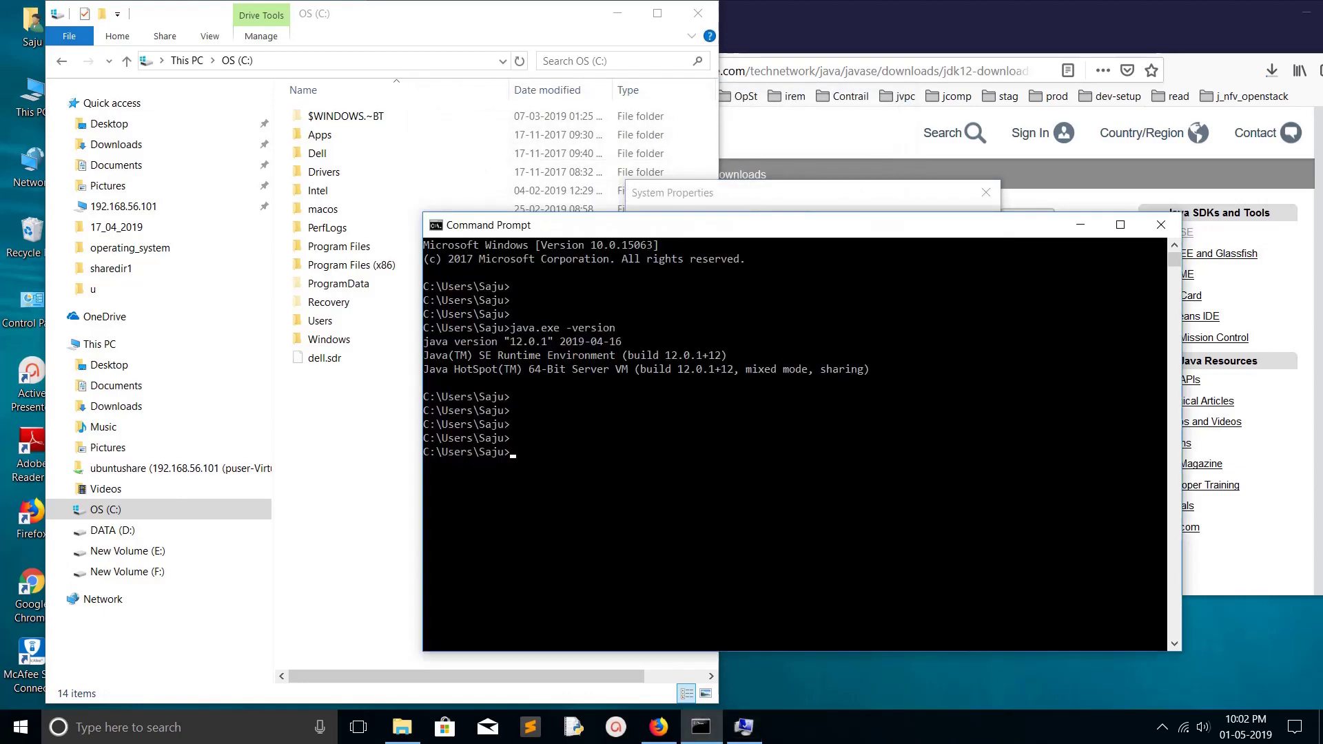
{"action": "left_click", "coordinate": [842, 479]}
{"action": "key", "text": "Escape"}
{"action": "type", "text": "java.exe -version"}
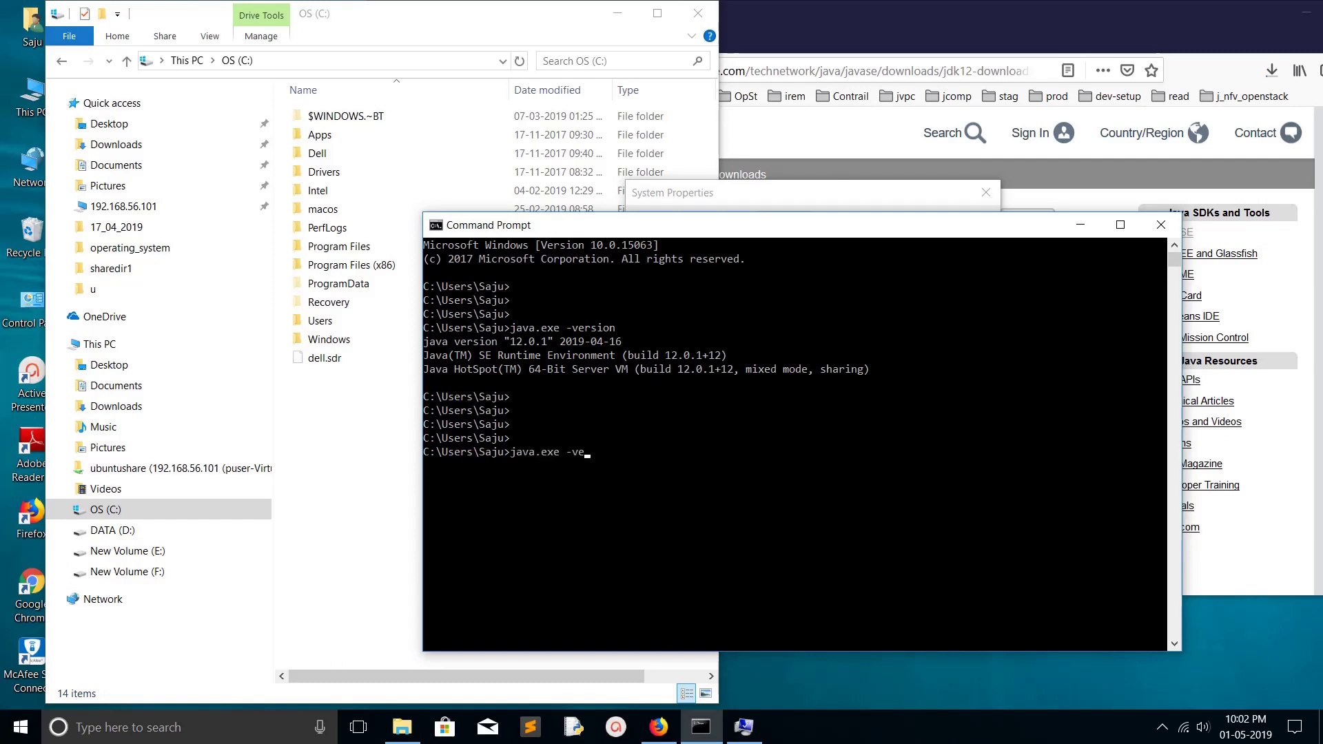